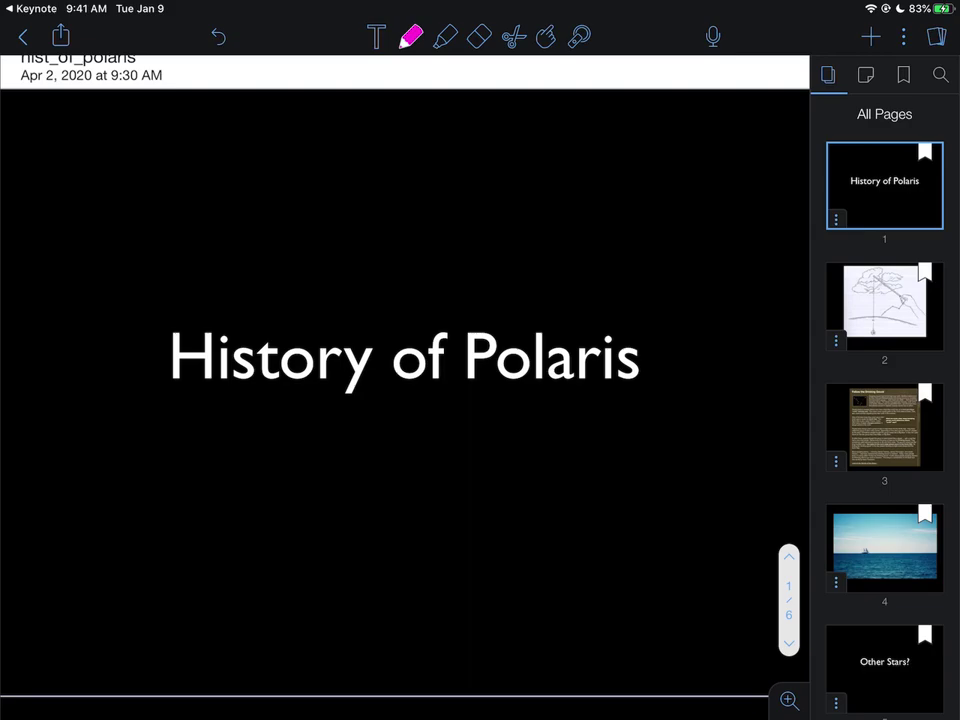
# - Point out the slide title with the laser pointer, then return to the pen
pyautogui.click(580, 36)
pyautogui.click(574, 405)
pyautogui.click(410, 36)
# - Trace the horizon line of the page 2 drawing in blue ink
pyautogui.scroll(-10, 405, 400)
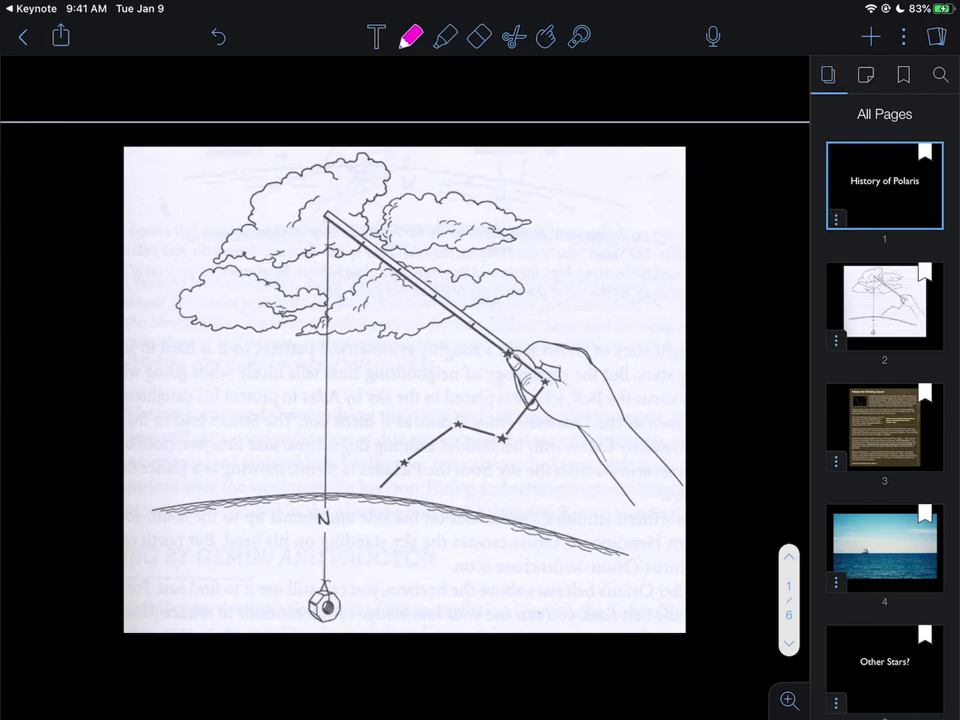
pyautogui.click(410, 36)
pyautogui.click(484, 204)
pyautogui.moveTo(145, 514)
pyautogui.mouseDown()
pyautogui.moveTo(348, 497)
pyautogui.moveTo(621, 549)
pyautogui.mouseUp()
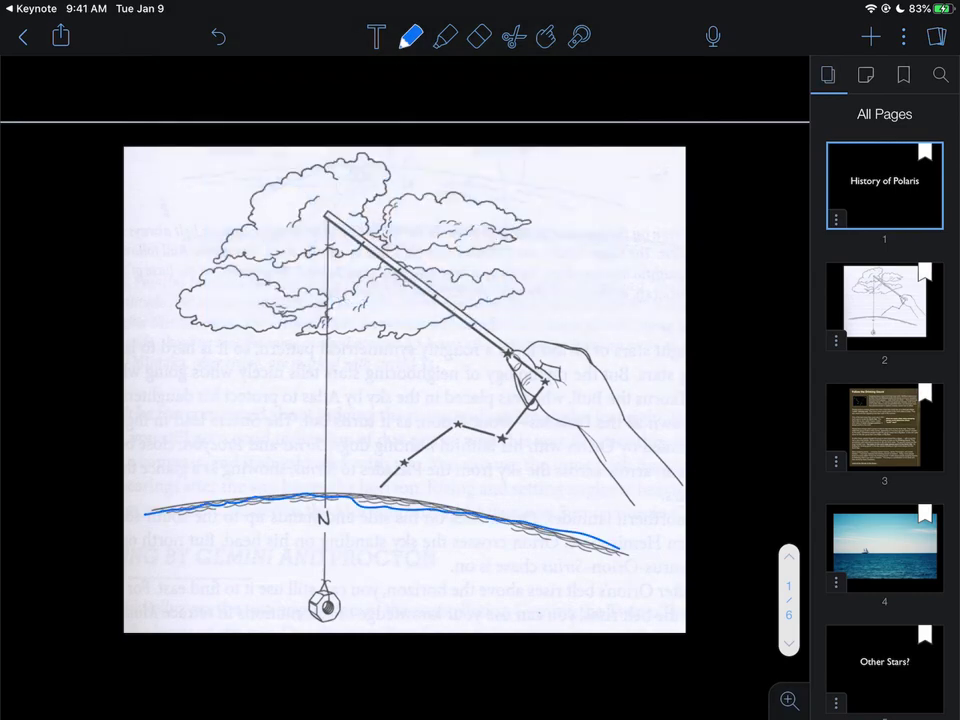
# - Use the laser pointer to indicate the clouds, the constellation stars and the pole tip
pyautogui.click(579, 36)
pyautogui.moveTo(386, 170)
pyautogui.mouseDown()
pyautogui.moveTo(373, 294)
pyautogui.moveTo(397, 281)
pyautogui.moveTo(336, 208)
pyautogui.moveTo(310, 206)
pyautogui.mouseUp()
pyautogui.moveTo(370, 498)
pyautogui.mouseDown()
pyautogui.moveTo(448, 429)
pyautogui.moveTo(523, 421)
pyautogui.mouseUp()
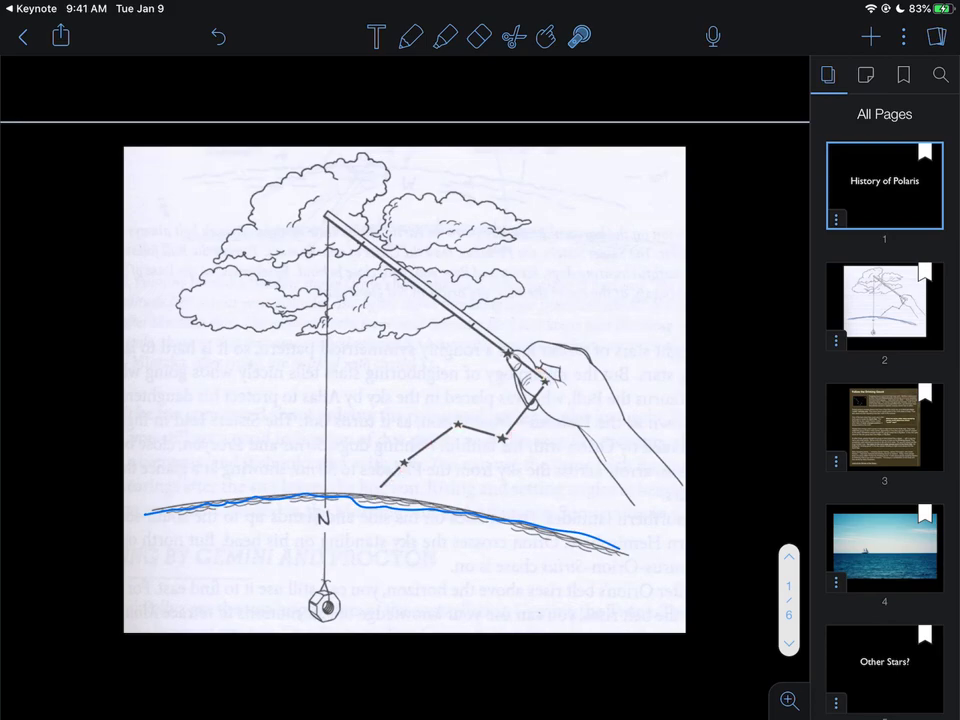
pyautogui.moveTo(538, 372)
pyautogui.mouseDown()
pyautogui.moveTo(510, 354)
pyautogui.moveTo(549, 379)
pyautogui.moveTo(517, 362)
pyautogui.moveTo(540, 378)
pyautogui.mouseUp()
# - Point from the hand along the pole to its tip with the laser pointer
pyautogui.click(339, 223)
pyautogui.moveTo(508, 354)
pyautogui.mouseDown()
pyautogui.moveTo(547, 384)
pyautogui.moveTo(515, 346)
pyautogui.moveTo(555, 368)
pyautogui.mouseUp()
pyautogui.click(410, 36)
pyautogui.click(579, 36)
pyautogui.click(341, 219)
pyautogui.click(410, 36)
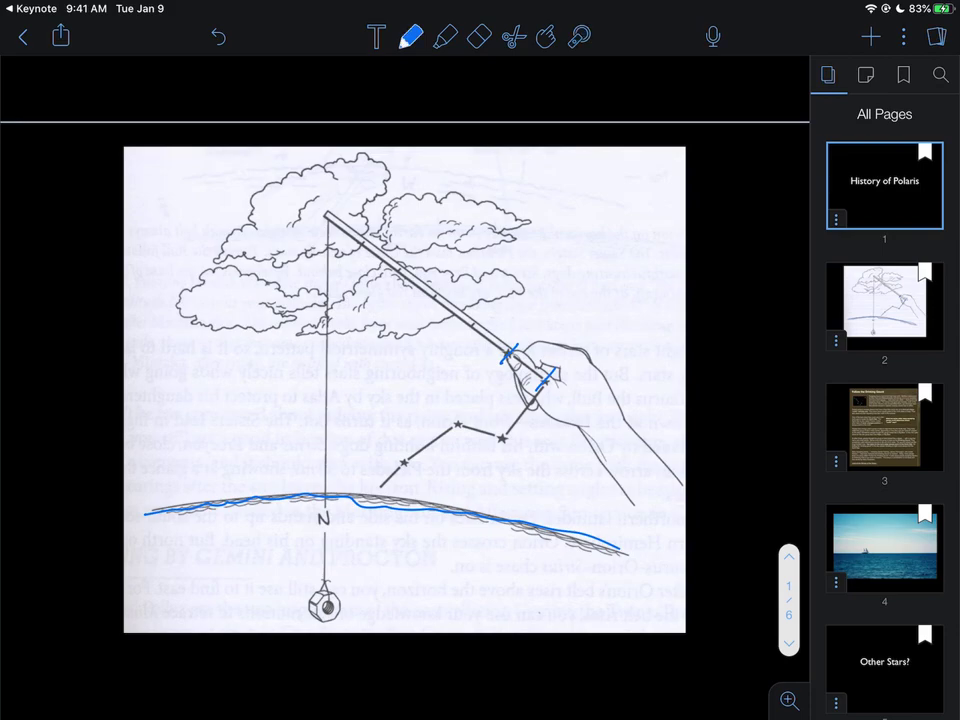
# - Mark the pole tip in blue and trace the hanging line down the pole in green
pyautogui.moveTo(318, 216)
pyautogui.mouseDown()
pyautogui.moveTo(334, 216)
pyautogui.moveTo(322, 219)
pyautogui.mouseUp()
pyautogui.click(410, 36)
pyautogui.click(483, 162)
pyautogui.moveTo(327, 222)
pyautogui.mouseDown()
pyautogui.moveTo(330, 600)
pyautogui.moveTo(316, 608)
pyautogui.mouseUp()
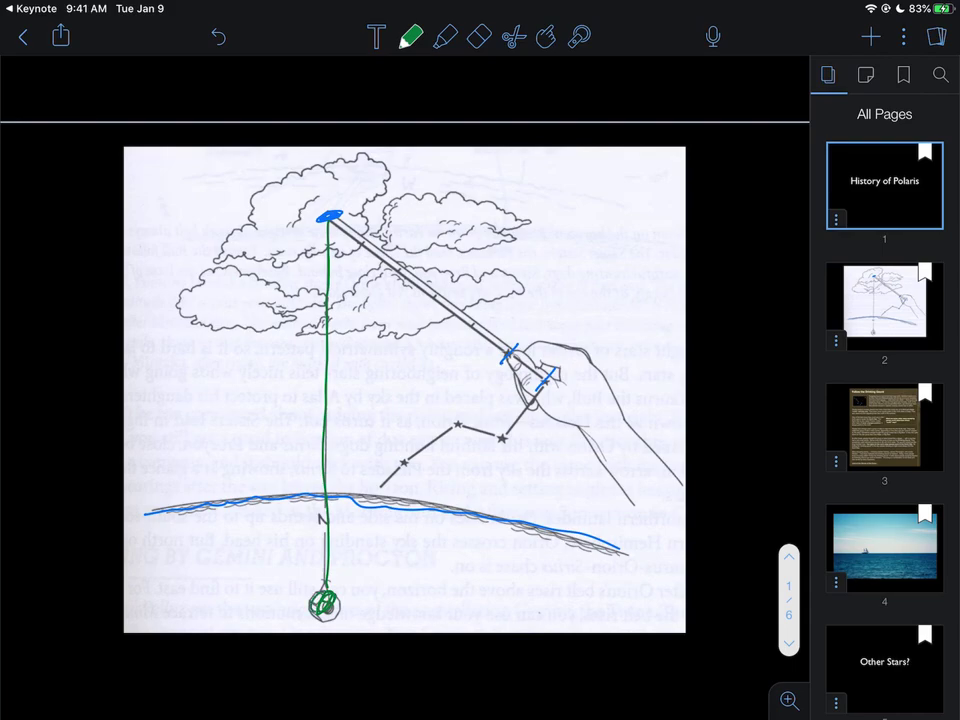
# - Label the green line 'North' with an arrow and an underlined 11
pyautogui.moveTo(192, 378)
pyautogui.mouseDown()
pyautogui.moveTo(192, 406)
pyautogui.moveTo(213, 376)
pyautogui.moveTo(220, 388)
pyautogui.mouseUp()
pyautogui.moveTo(230, 396)
pyautogui.mouseDown()
pyautogui.moveTo(238, 384)
pyautogui.moveTo(248, 400)
pyautogui.moveTo(283, 393)
pyautogui.mouseUp()
pyautogui.moveTo(233, 418); pyautogui.dragTo(297, 384)
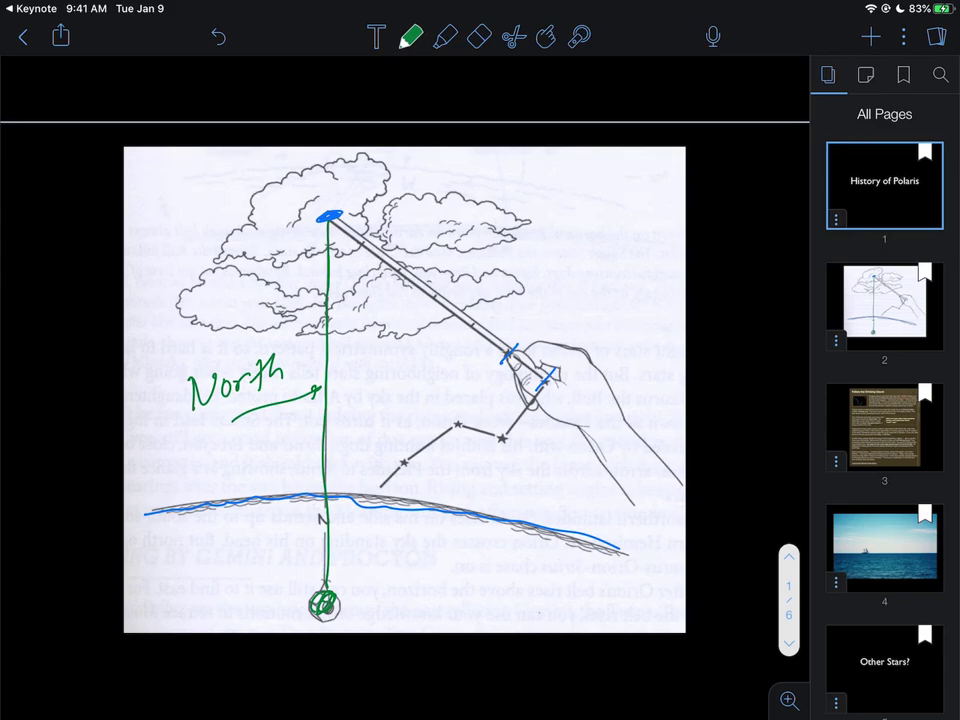
pyautogui.moveTo(257, 425); pyautogui.dragTo(256, 446)
pyautogui.moveTo(270, 421)
pyautogui.mouseDown()
pyautogui.moveTo(270, 447)
pyautogui.moveTo(282, 446)
pyautogui.mouseUp()
pyautogui.scroll(-10, 405, 380)
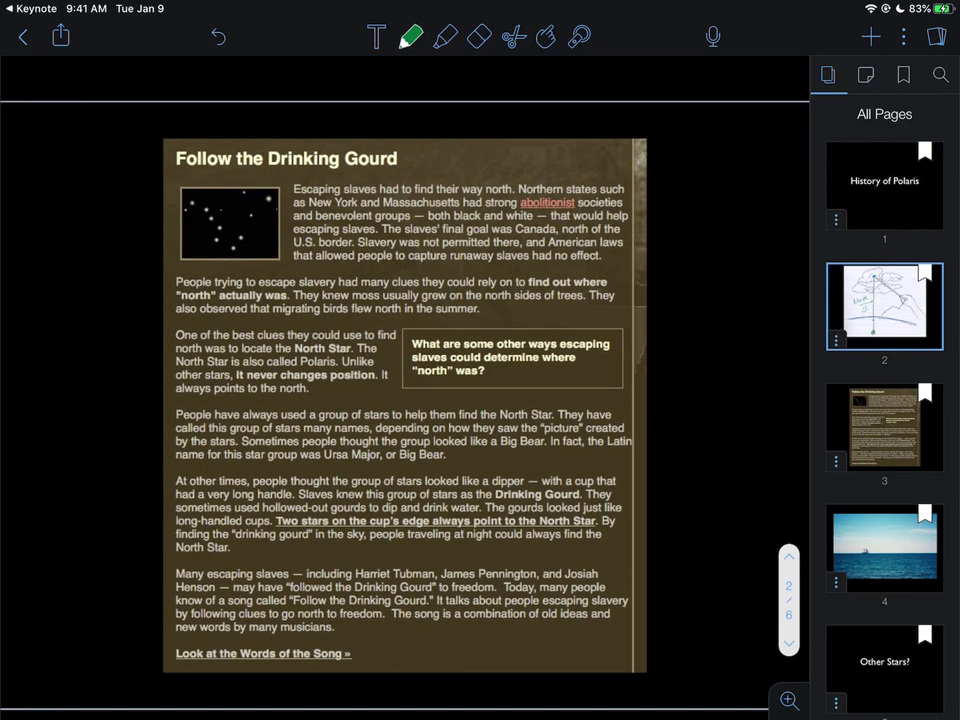
# - Highlight in yellow the opening lines on escaping north, the clues sentence and 'North Star'
pyautogui.click(445, 36)
pyautogui.scroll(-2, 400, 400)
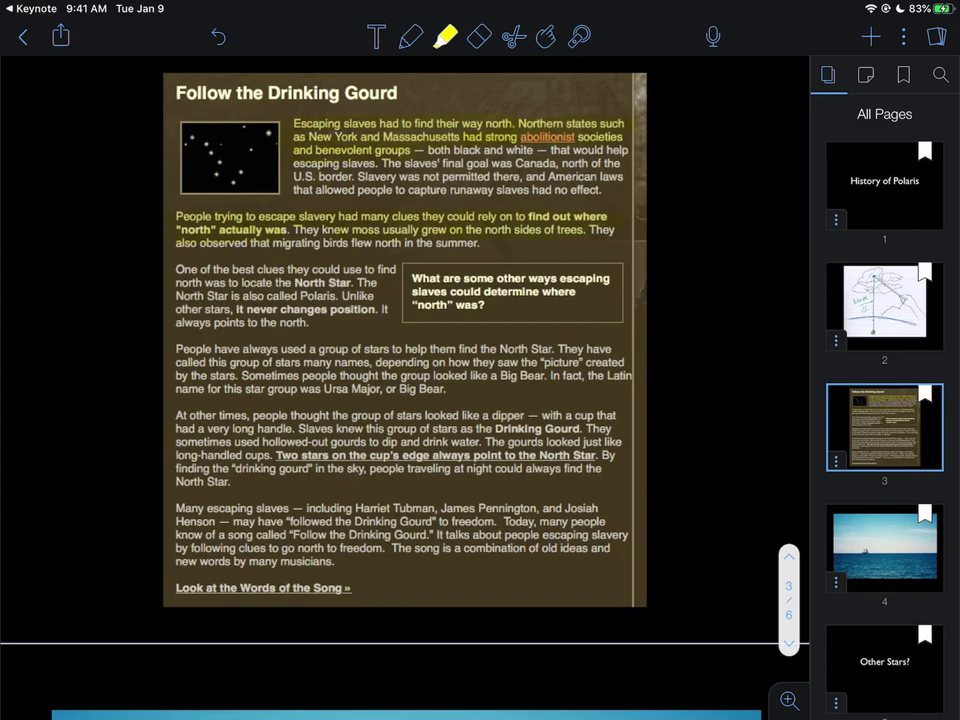
pyautogui.scroll(-1, 400, 350)
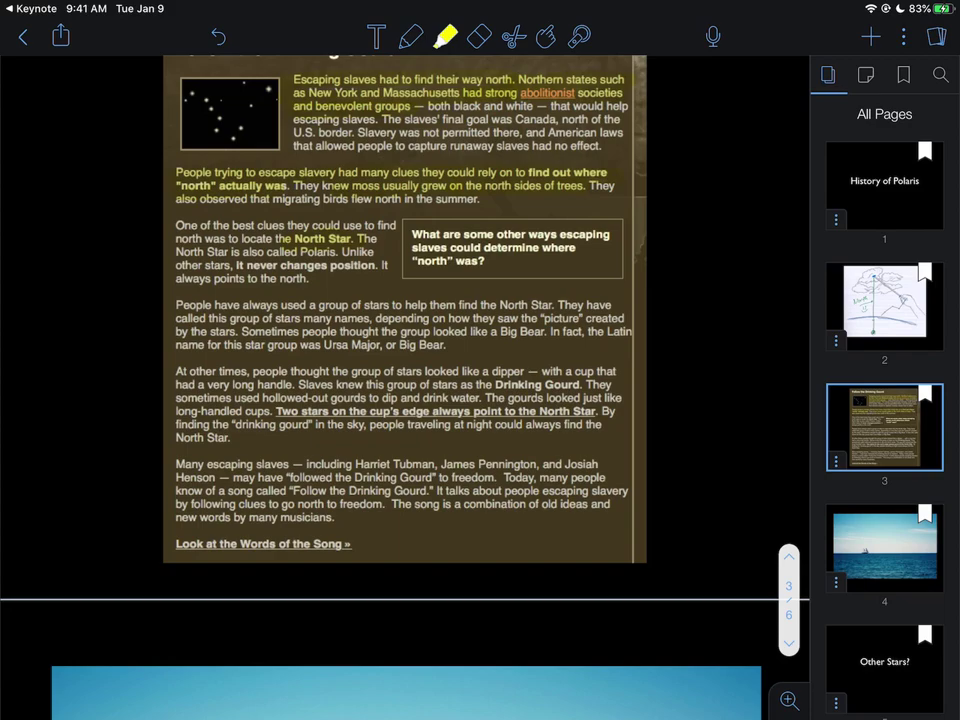
# - Set the highlighter to pink and highlight the Polaris sentences about finding north
pyautogui.click(446, 36)
pyautogui.click(609, 114)
pyautogui.click(446, 36)
pyautogui.scroll(-1, 405, 380)
pyautogui.moveTo(232, 229); pyautogui.dragTo(340, 229)
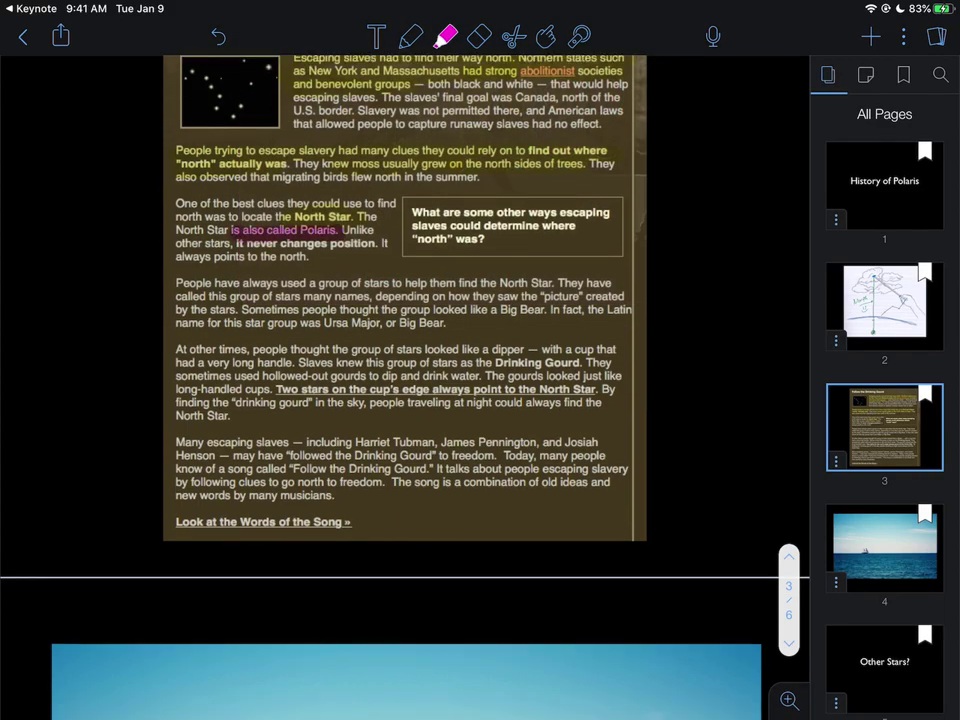
pyautogui.moveTo(165, 257); pyautogui.dragTo(390, 243)
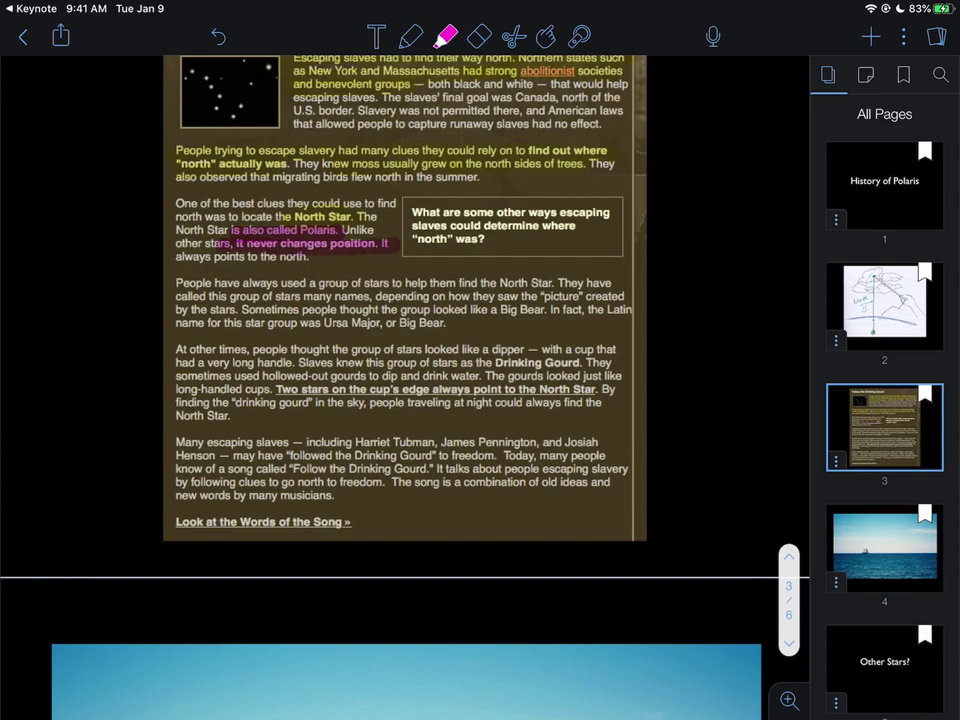
pyautogui.moveTo(295, 256); pyautogui.dragTo(325, 256)
pyautogui.scroll(-1, 405, 300)
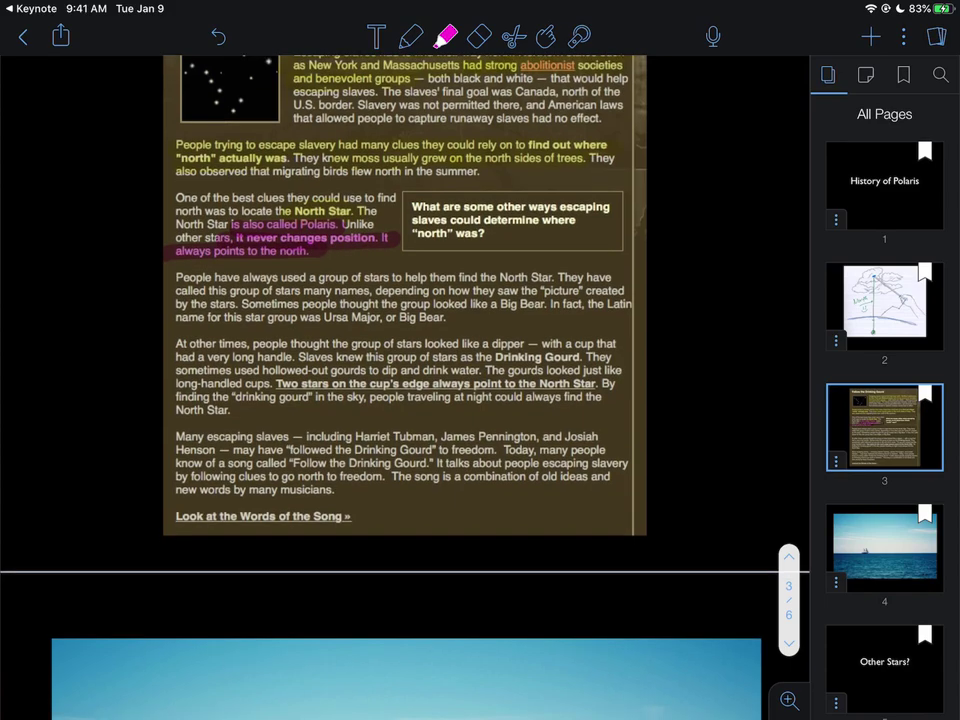
pyautogui.moveTo(175, 277); pyautogui.dragTo(553, 277)
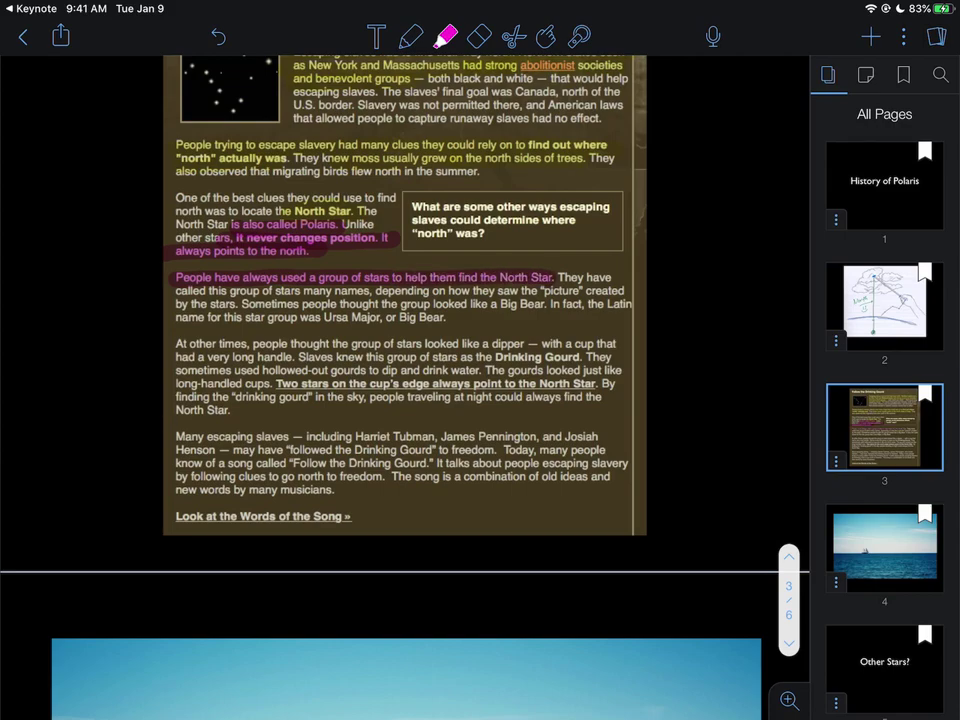
# - Highlight in pink the Big Bear, dipper, Drinking Gourd, pointer-star and song title passages
pyautogui.moveTo(481, 304); pyautogui.dragTo(551, 304)
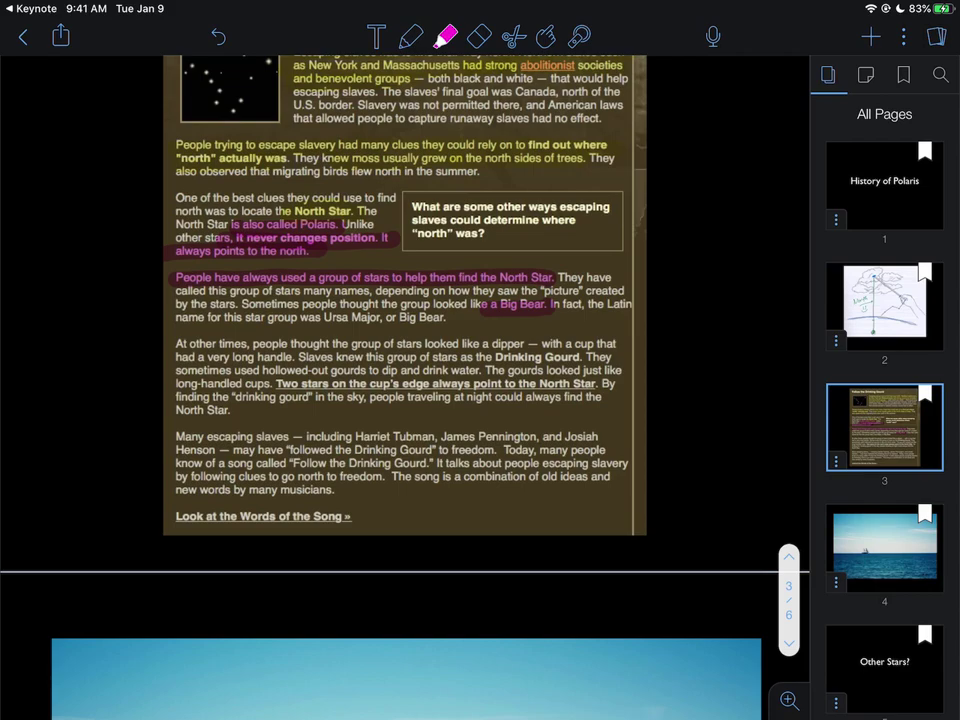
pyautogui.moveTo(350, 343); pyautogui.dragTo(616, 343)
pyautogui.moveTo(176, 356); pyautogui.dragTo(292, 356)
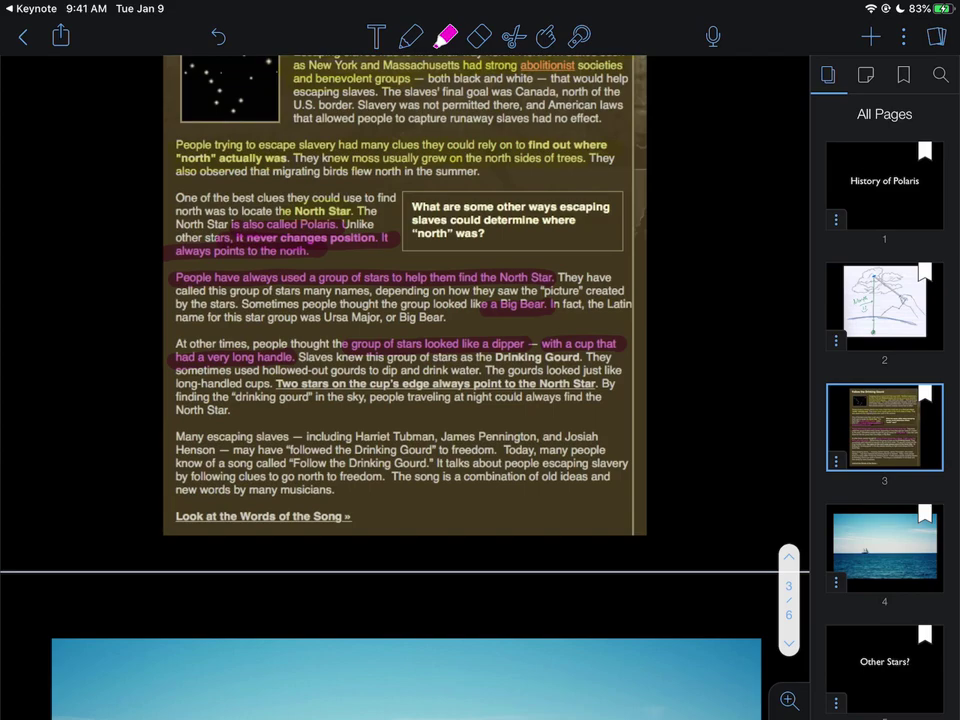
pyautogui.moveTo(294, 356); pyautogui.dragTo(586, 356)
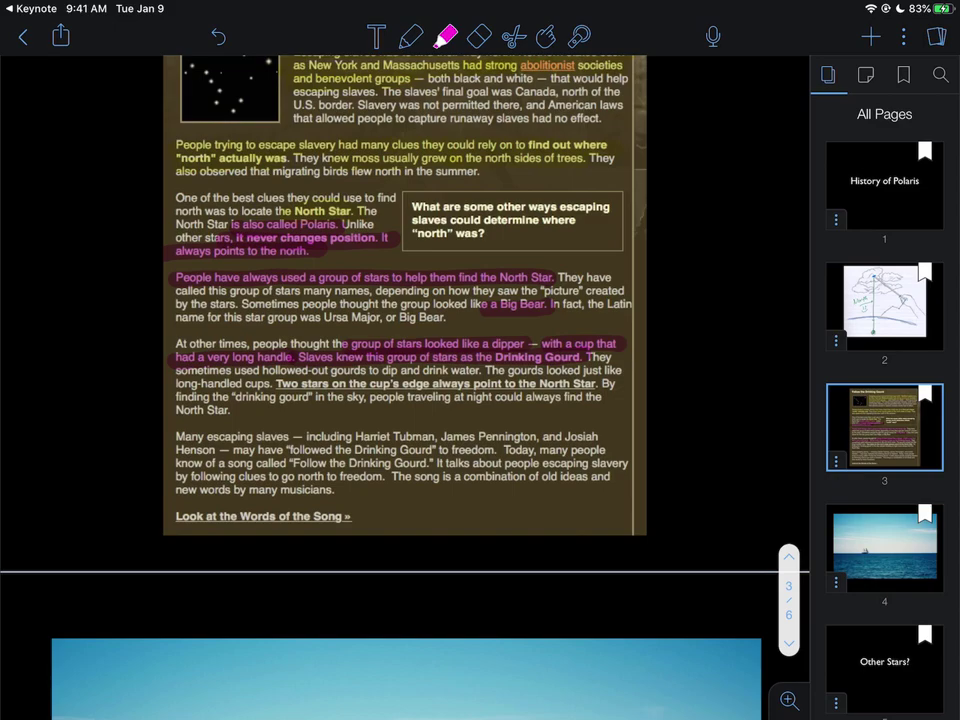
pyautogui.moveTo(276, 383); pyautogui.dragTo(604, 383)
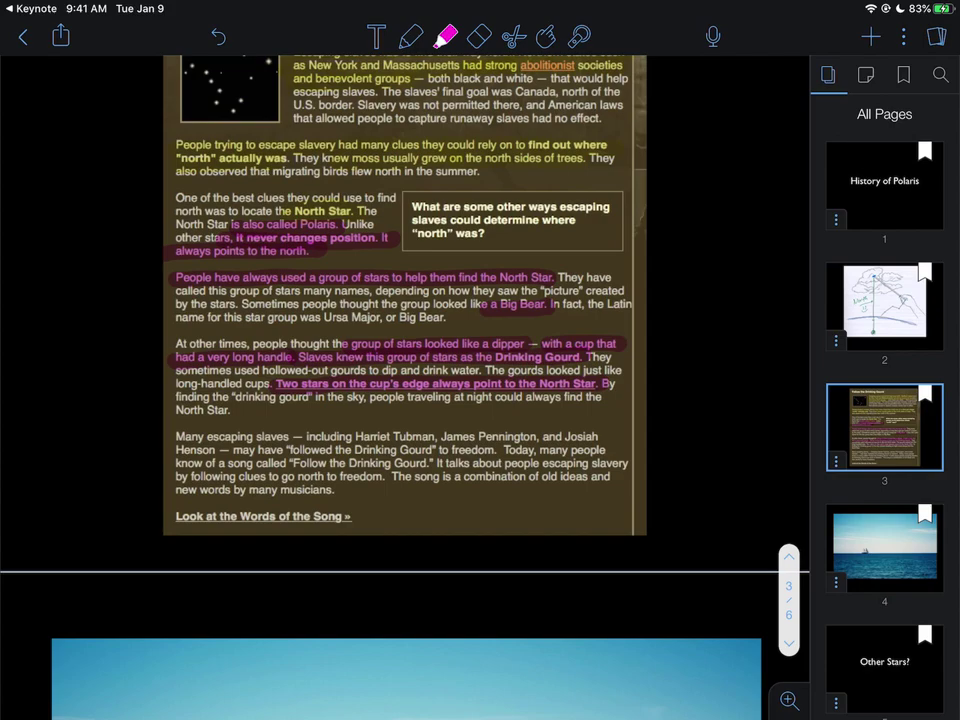
pyautogui.moveTo(176, 437); pyautogui.dragTo(437, 437)
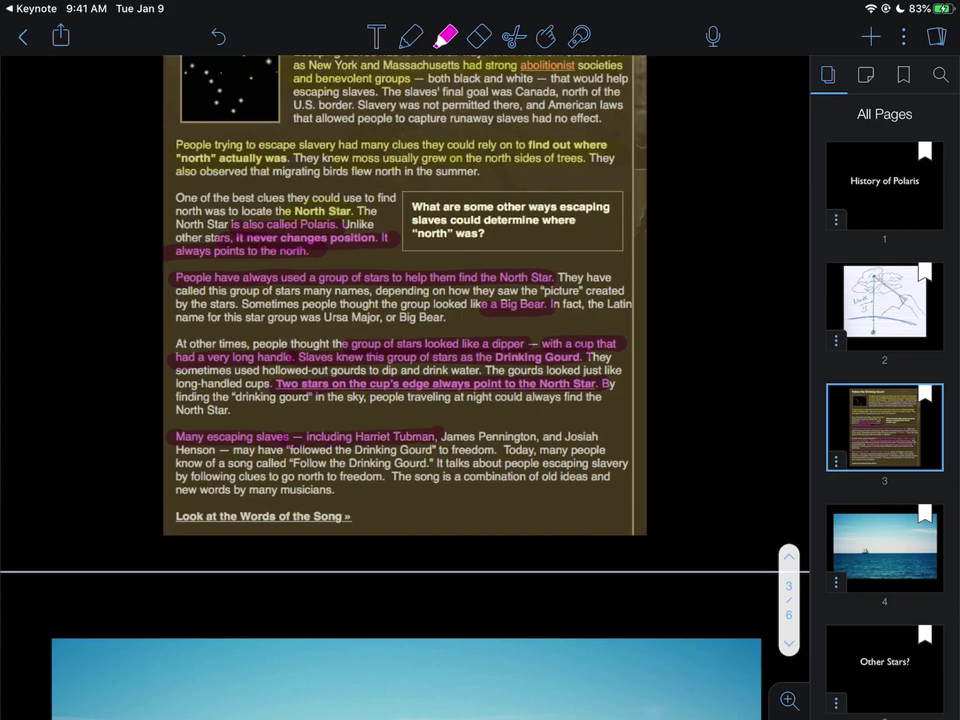
pyautogui.moveTo(288, 463); pyautogui.dragTo(432, 463)
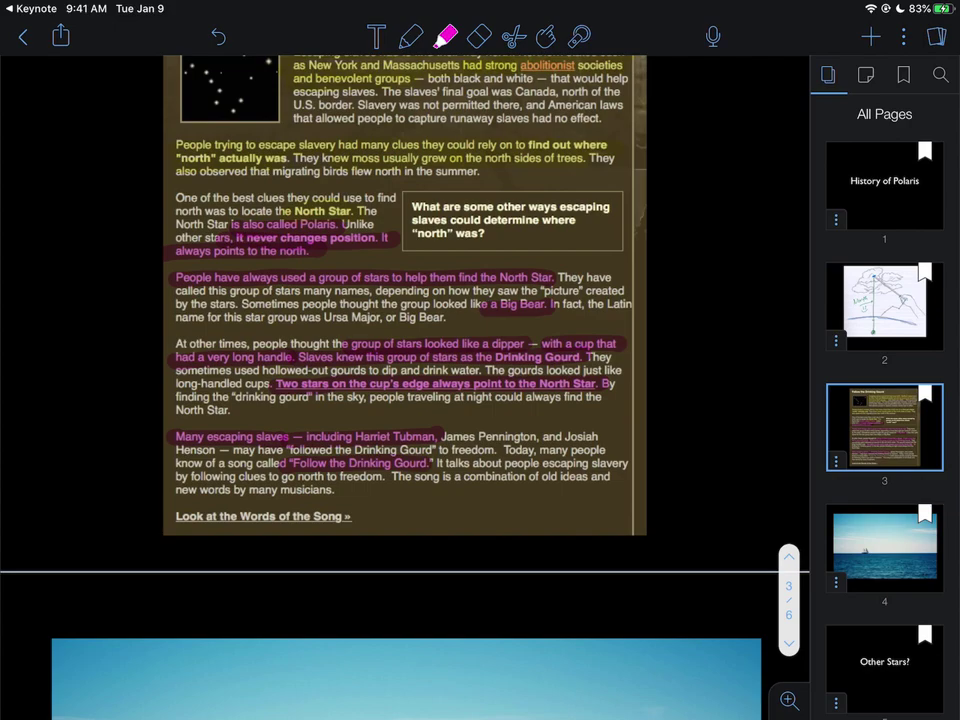
pyautogui.click(410, 36)
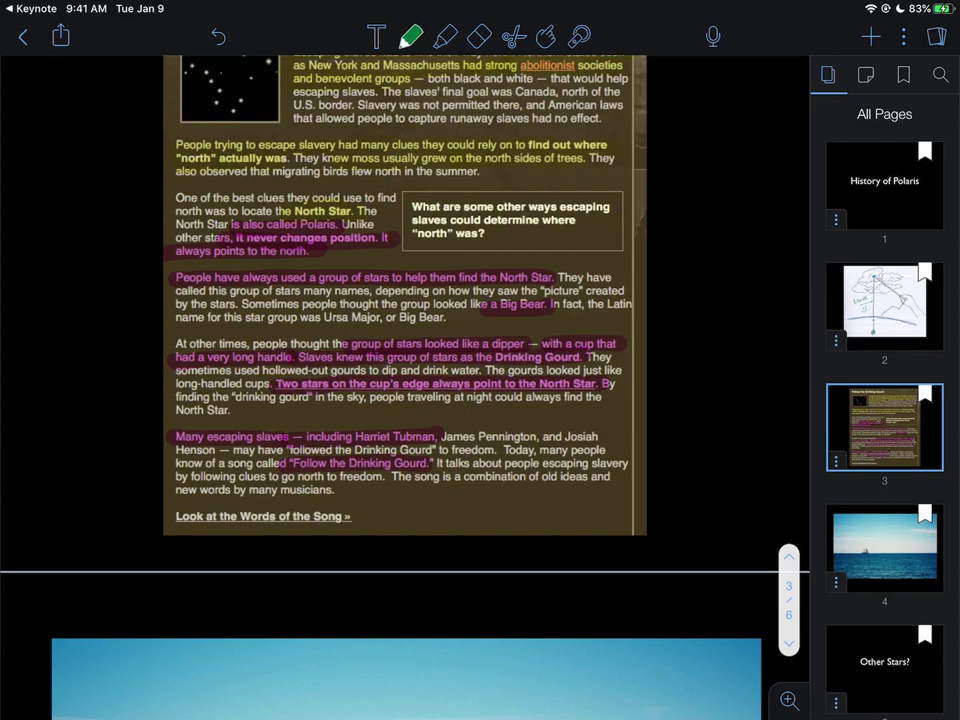
# - Handwrite 'Navigation' in green above the page 4 sailboat and underline it
pyautogui.scroll(-10, 405, 360)
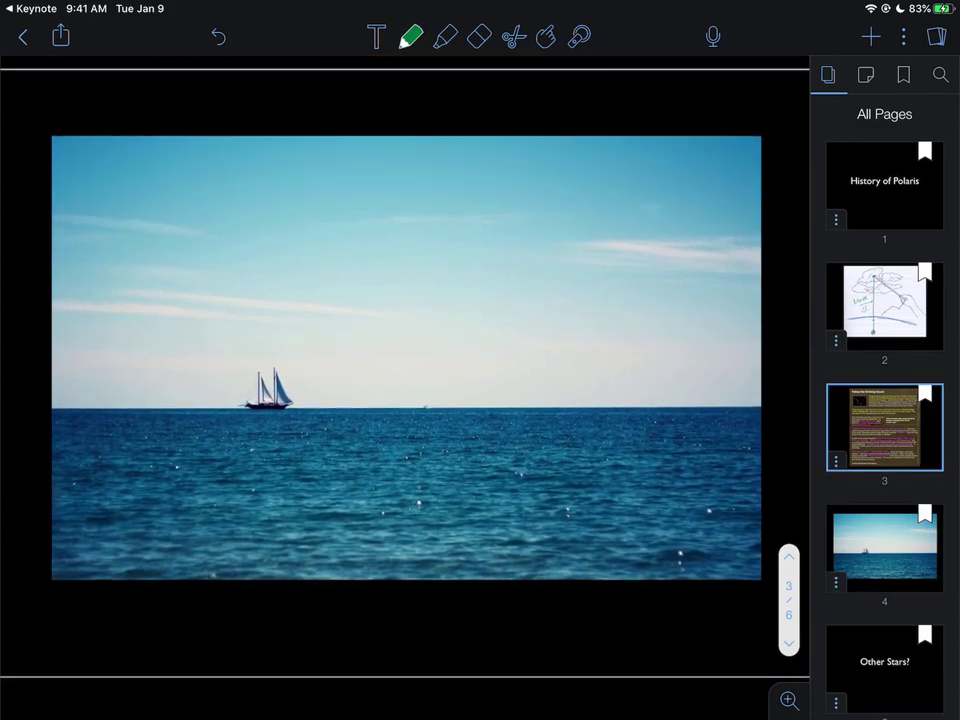
pyautogui.moveTo(262, 169)
pyautogui.mouseDown()
pyautogui.moveTo(263, 200)
pyautogui.moveTo(280, 205)
pyautogui.moveTo(284, 170)
pyautogui.mouseUp()
pyautogui.moveTo(306, 180)
pyautogui.mouseDown()
pyautogui.moveTo(308, 197)
pyautogui.moveTo(339, 186)
pyautogui.mouseUp()
pyautogui.moveTo(352, 176); pyautogui.dragTo(343, 210)
pyautogui.moveTo(390, 182); pyautogui.dragTo(382, 198)
pyautogui.moveTo(404, 168)
pyautogui.mouseDown()
pyautogui.moveTo(402, 200)
pyautogui.moveTo(416, 178)
pyautogui.mouseUp()
pyautogui.moveTo(432, 176); pyautogui.dragTo(434, 186)
pyautogui.moveTo(444, 172); pyautogui.dragTo(468, 170)
pyautogui.moveTo(272, 242); pyautogui.dragTo(460, 204)
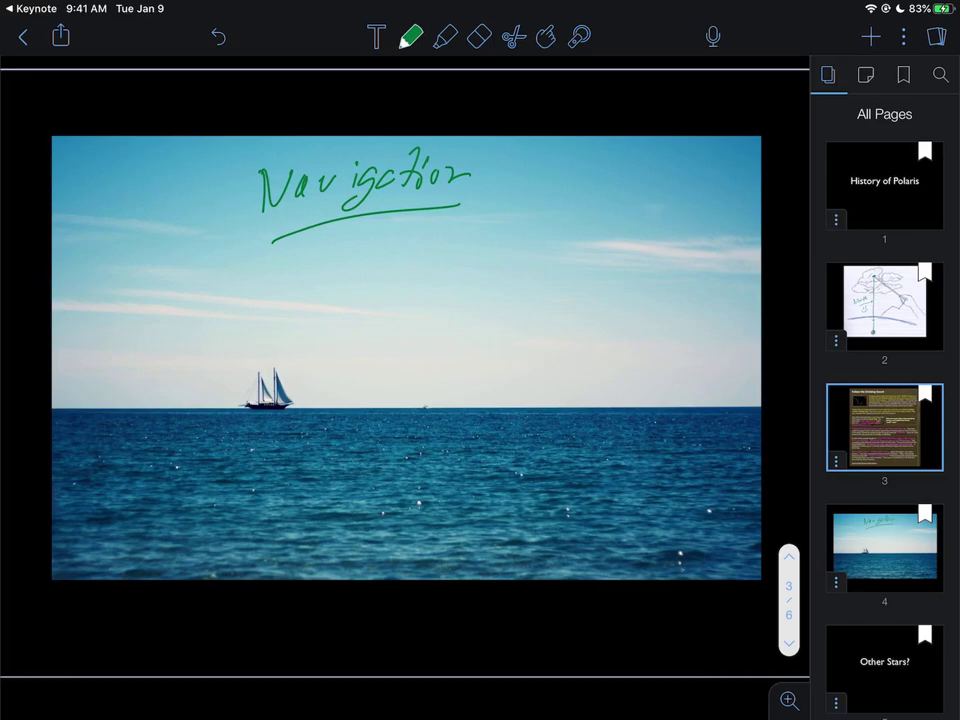
# - Write an underlined 'Q22' top-left and add a second underline under Navigation
pyautogui.moveTo(100, 170)
pyautogui.mouseDown()
pyautogui.moveTo(92, 182)
pyautogui.moveTo(108, 172)
pyautogui.moveTo(140, 200)
pyautogui.moveTo(172, 185)
pyautogui.mouseUp()
pyautogui.moveTo(90, 230); pyautogui.dragTo(183, 182)
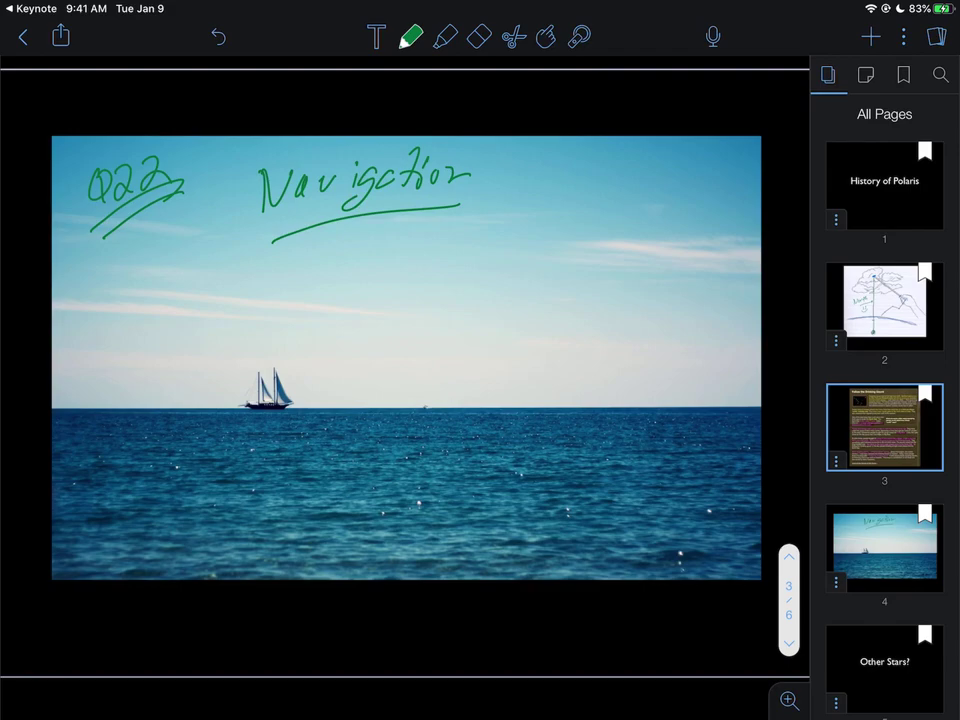
pyautogui.moveTo(253, 240); pyautogui.dragTo(437, 212)
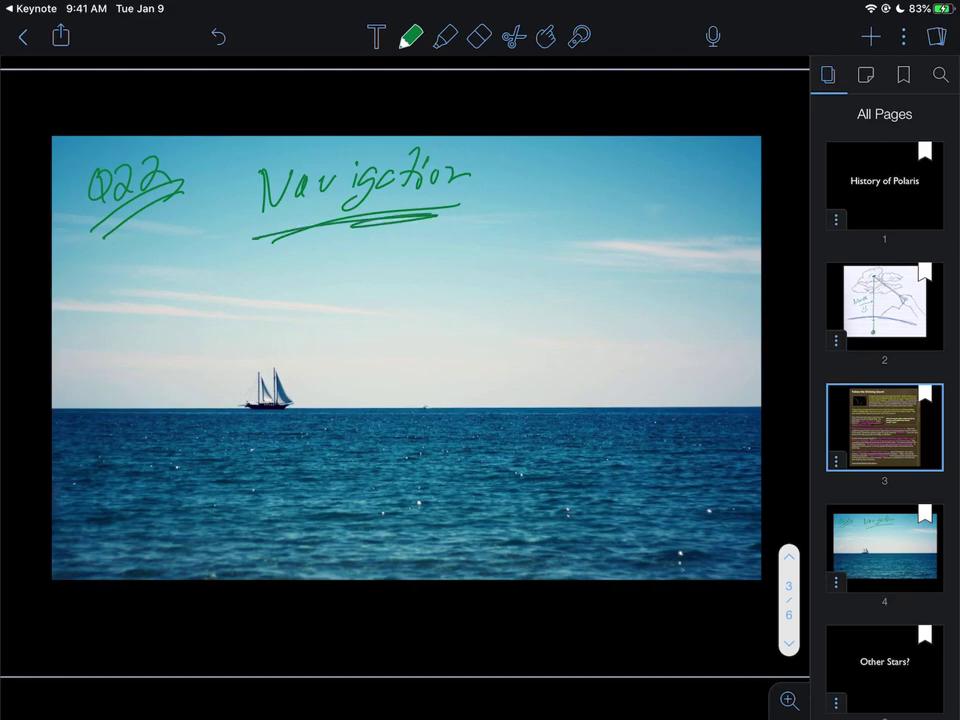
# - Write 'not just North' below Navigation, underline North, and touch up Navigation
pyautogui.moveTo(311, 275)
pyautogui.mouseDown()
pyautogui.moveTo(330, 266)
pyautogui.moveTo(322, 277)
pyautogui.moveTo(392, 270)
pyautogui.mouseUp()
pyautogui.moveTo(398, 232)
pyautogui.mouseDown()
pyautogui.moveTo(404, 265)
pyautogui.moveTo(418, 239)
pyautogui.moveTo(449, 268)
pyautogui.moveTo(478, 256)
pyautogui.mouseUp()
pyautogui.moveTo(489, 246)
pyautogui.mouseDown()
pyautogui.moveTo(484, 263)
pyautogui.moveTo(505, 266)
pyautogui.mouseUp()
pyautogui.moveTo(560, 212)
pyautogui.mouseDown()
pyautogui.moveTo(558, 242)
pyautogui.moveTo(588, 232)
pyautogui.mouseUp()
pyautogui.moveTo(600, 212); pyautogui.dragTo(628, 210)
pyautogui.moveTo(640, 195)
pyautogui.mouseDown()
pyautogui.moveTo(636, 232)
pyautogui.moveTo(652, 205)
pyautogui.mouseUp()
pyautogui.moveTo(658, 185); pyautogui.dragTo(680, 225)
pyautogui.moveTo(552, 250); pyautogui.dragTo(684, 215)
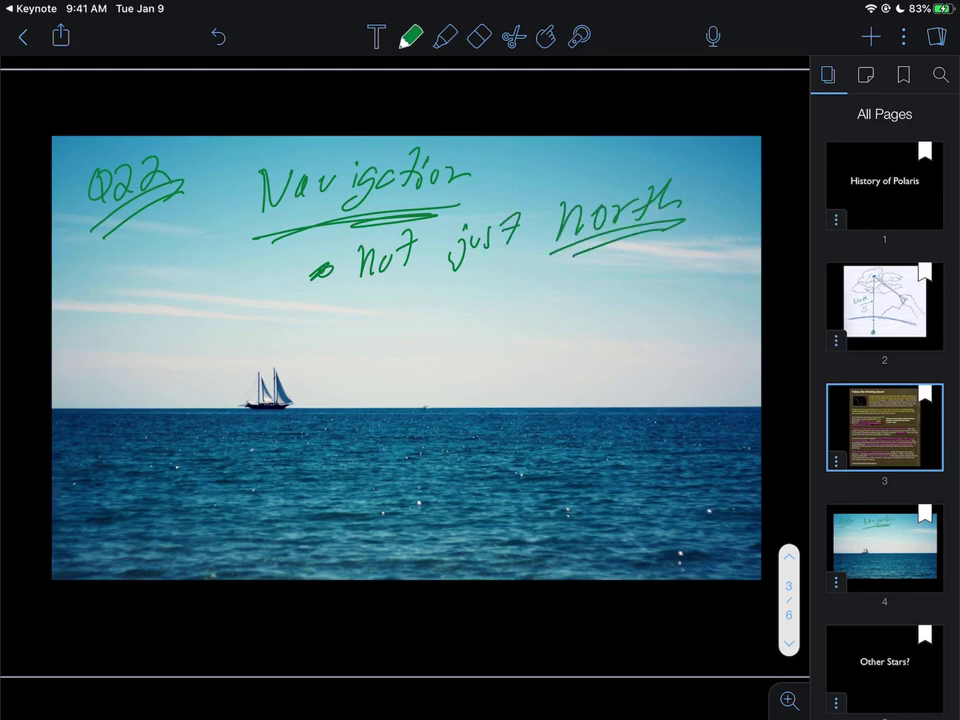
pyautogui.moveTo(256, 240); pyautogui.dragTo(458, 208)
pyautogui.moveTo(368, 183); pyautogui.dragTo(366, 200)
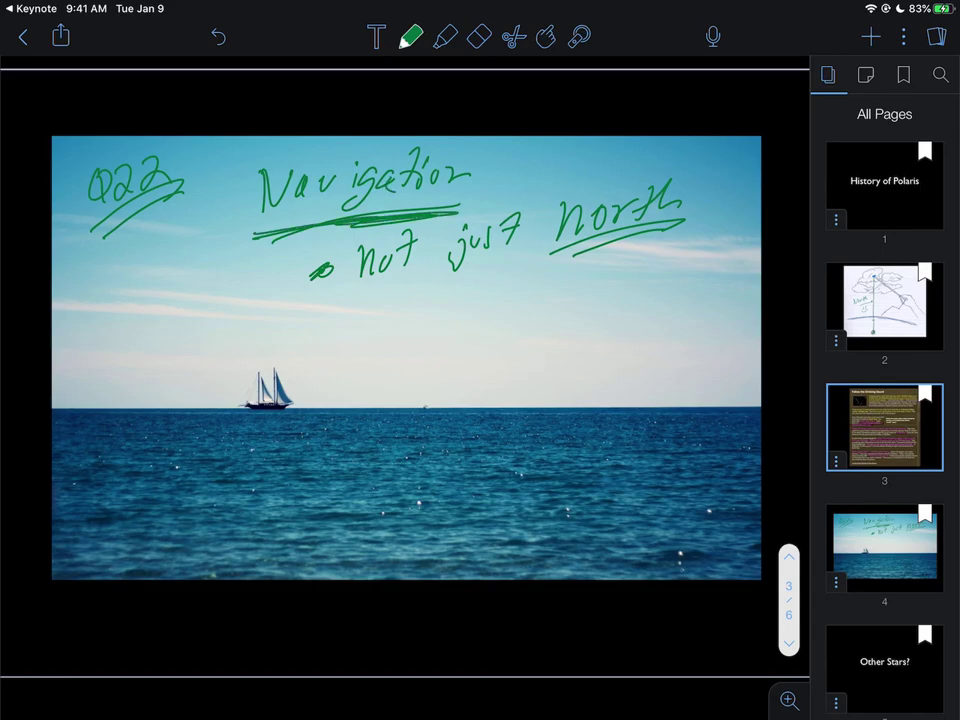
# - Insert a new blank grid page after page 4
pyautogui.scroll(-1, 884, 400)
pyautogui.click(836, 527)
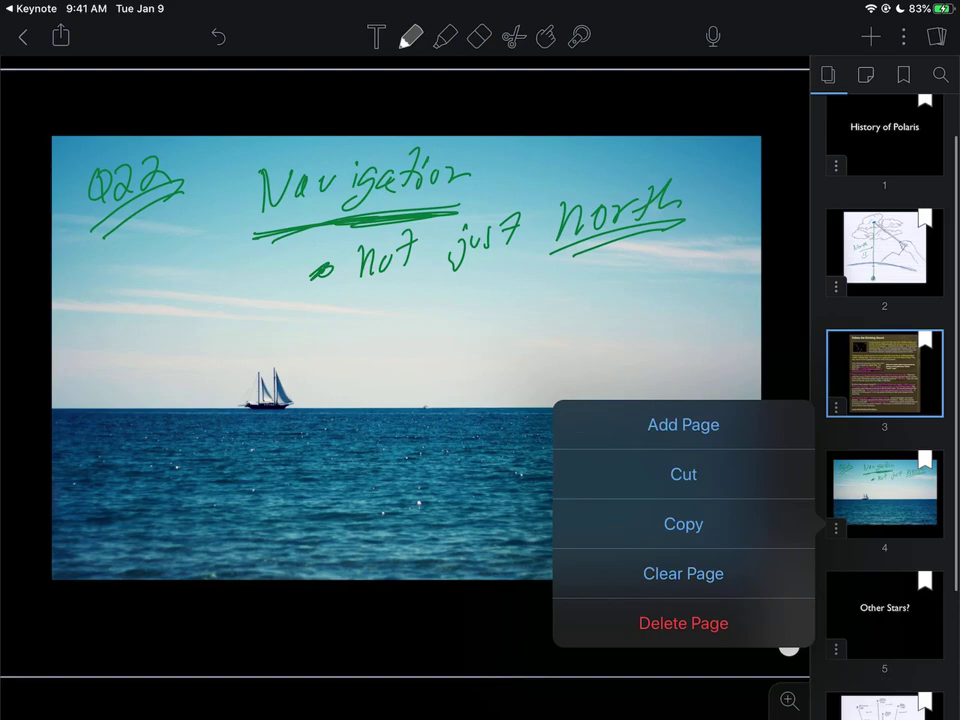
pyautogui.click(683, 424)
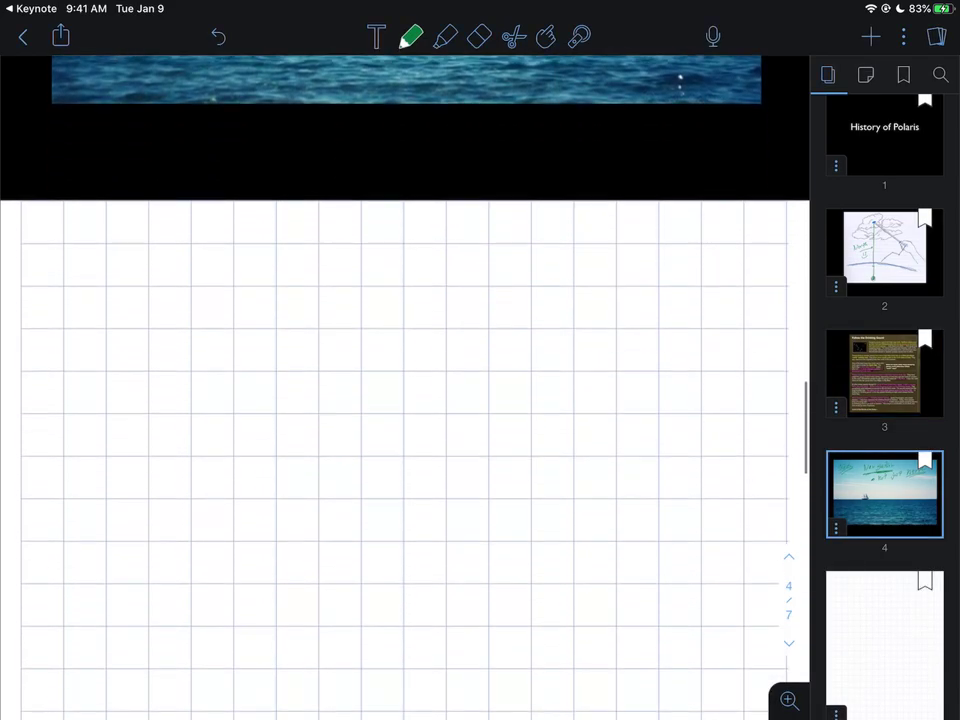
# - Draw a circle on the new grid page 5
pyautogui.click(410, 36)
pyautogui.scroll(-2, 405, 420)
pyautogui.scroll(-2, 405, 400)
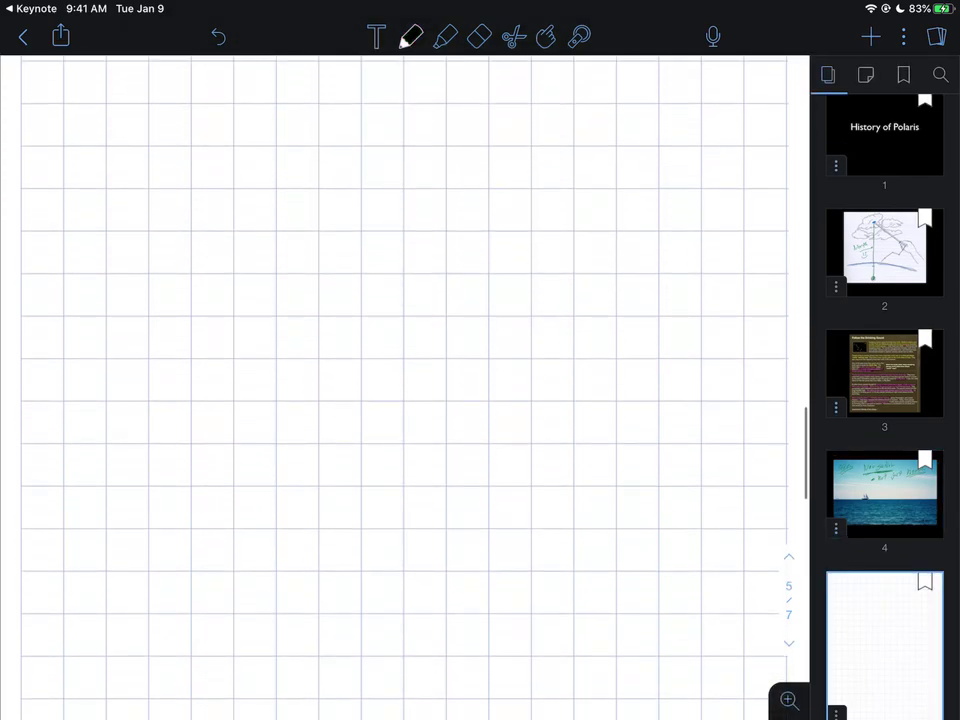
pyautogui.moveTo(385, 307)
pyautogui.mouseDown()
pyautogui.moveTo(315, 321)
pyautogui.moveTo(379, 444)
pyautogui.moveTo(426, 324)
pyautogui.moveTo(377, 308)
pyautogui.mouseUp()
# - Draw the equator across the circle, mark the north and south poles, and label it 0°
pyautogui.moveTo(300, 344); pyautogui.dragTo(452, 401)
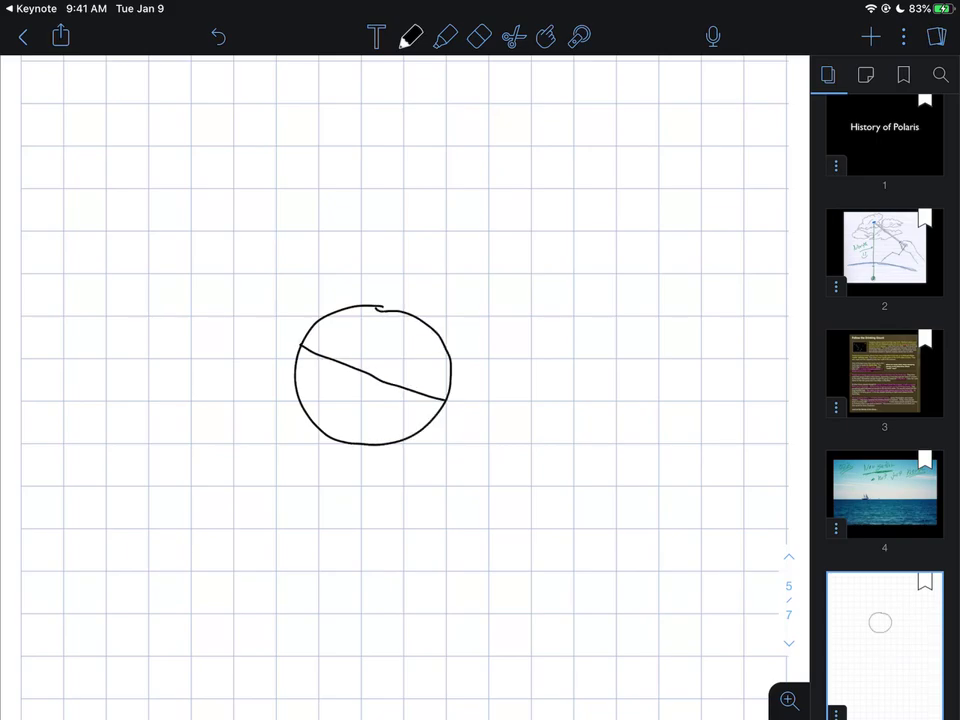
pyautogui.moveTo(399, 310); pyautogui.dragTo(409, 293)
pyautogui.moveTo(338, 436); pyautogui.dragTo(324, 455)
pyautogui.moveTo(470, 402); pyautogui.dragTo(494, 390)
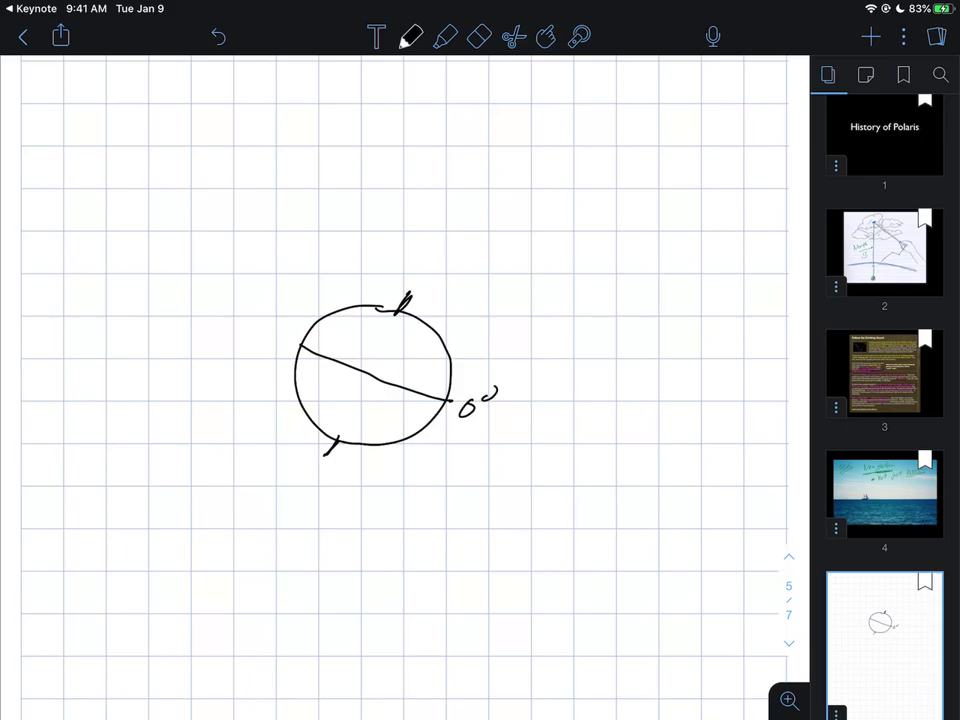
pyautogui.moveTo(493, 101); pyautogui.dragTo(507, 103)
pyautogui.moveTo(397, 311); pyautogui.dragTo(409, 292)
pyautogui.moveTo(338, 437); pyautogui.dragTo(326, 453)
pyautogui.moveTo(485, 397); pyautogui.dragTo(492, 387)
# - Begin handwriting 'Latitude' to the left of the globe
pyautogui.moveTo(53, 233)
pyautogui.mouseDown()
pyautogui.moveTo(60, 269)
pyautogui.moveTo(79, 268)
pyautogui.mouseUp()
pyautogui.moveTo(72, 250)
pyautogui.mouseDown()
pyautogui.moveTo(88, 248)
pyautogui.moveTo(97, 266)
pyautogui.mouseUp()
pyautogui.click(100, 236)
pyautogui.moveTo(128, 232)
pyautogui.mouseDown()
pyautogui.moveTo(127, 264)
pyautogui.moveTo(140, 244)
pyautogui.mouseUp()
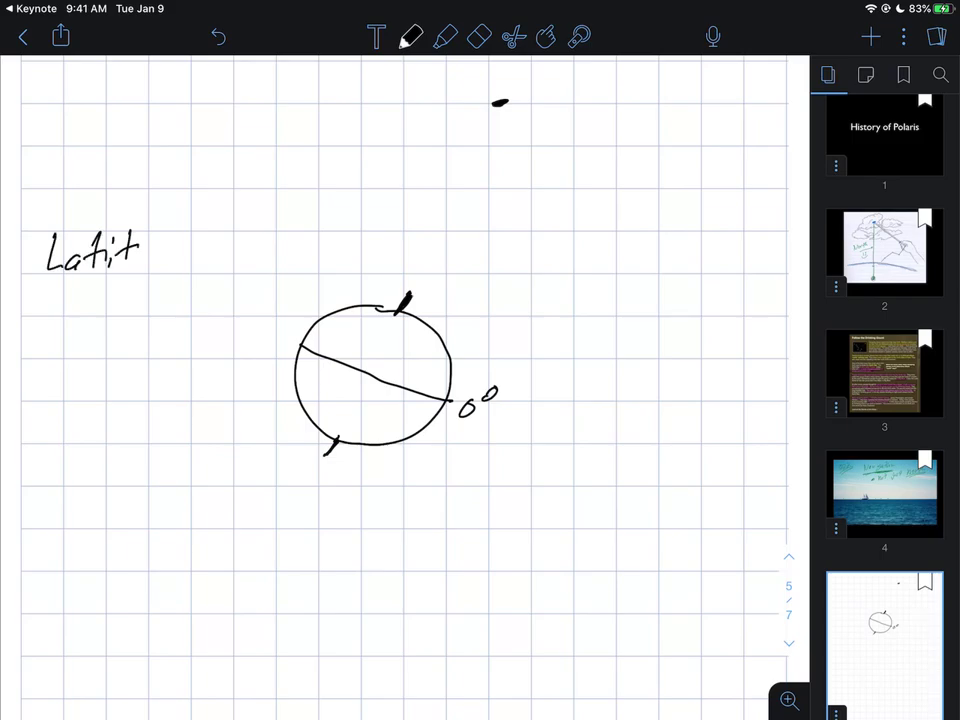
# - Try a pink highlight on the partial heading, then erase the unfinished heading
pyautogui.click(445, 36)
pyautogui.moveTo(30, 250); pyautogui.dragTo(152, 240)
pyautogui.click(479, 36)
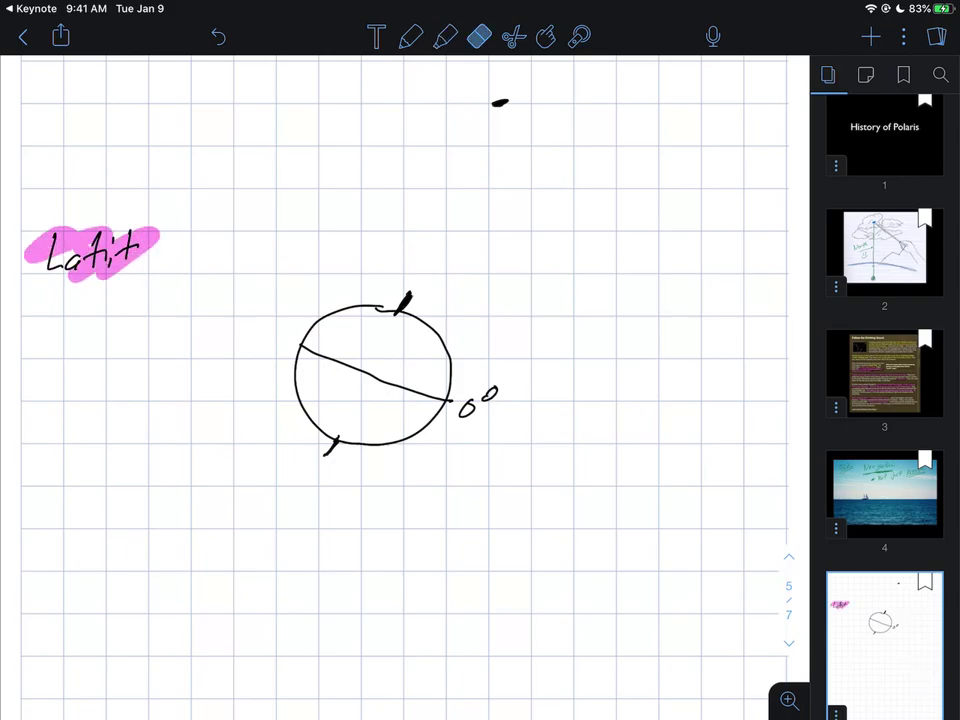
pyautogui.moveTo(30, 255); pyautogui.dragTo(150, 248)
pyautogui.click(376, 36)
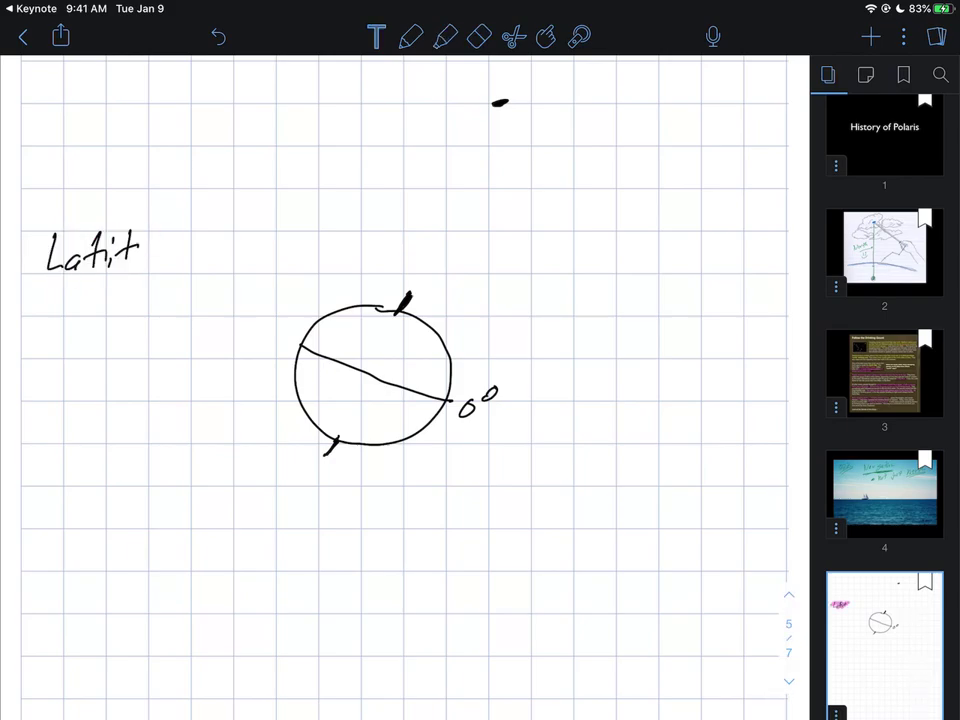
pyautogui.click(479, 36)
pyautogui.moveTo(48, 258)
pyautogui.mouseDown()
pyautogui.moveTo(140, 245)
pyautogui.moveTo(60, 255)
pyautogui.moveTo(65, 262)
pyautogui.moveTo(100, 228)
pyautogui.moveTo(116, 250)
pyautogui.moveTo(168, 255)
pyautogui.moveTo(192, 225)
pyautogui.moveTo(215, 238)
pyautogui.moveTo(210, 252)
pyautogui.mouseUp()
pyautogui.click(410, 36)
# - Write and underline 'Latitude', with an underlined 'N/S position' beneath it
pyautogui.moveTo(45, 290)
pyautogui.mouseDown()
pyautogui.moveTo(205, 258)
pyautogui.moveTo(69, 326)
pyautogui.moveTo(98, 288)
pyautogui.moveTo(107, 323)
pyautogui.mouseUp()
pyautogui.moveTo(130, 298); pyautogui.dragTo(120, 318)
pyautogui.moveTo(92, 360)
pyautogui.mouseDown()
pyautogui.moveTo(89, 377)
pyautogui.moveTo(101, 360)
pyautogui.mouseUp()
pyautogui.moveTo(110, 350); pyautogui.dragTo(121, 364)
pyautogui.moveTo(136, 346)
pyautogui.mouseDown()
pyautogui.moveTo(134, 366)
pyautogui.moveTo(149, 366)
pyautogui.moveTo(161, 343)
pyautogui.mouseUp()
pyautogui.moveTo(167, 348); pyautogui.dragTo(165, 363)
pyautogui.moveTo(176, 348); pyautogui.dragTo(205, 352)
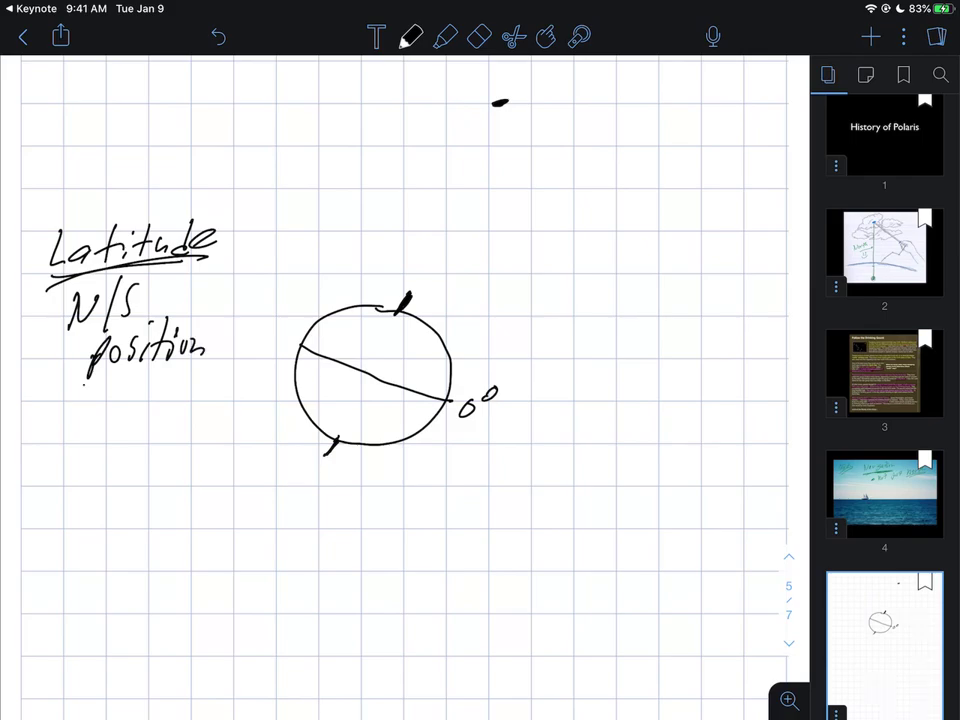
pyautogui.moveTo(86, 381); pyautogui.dragTo(190, 368)
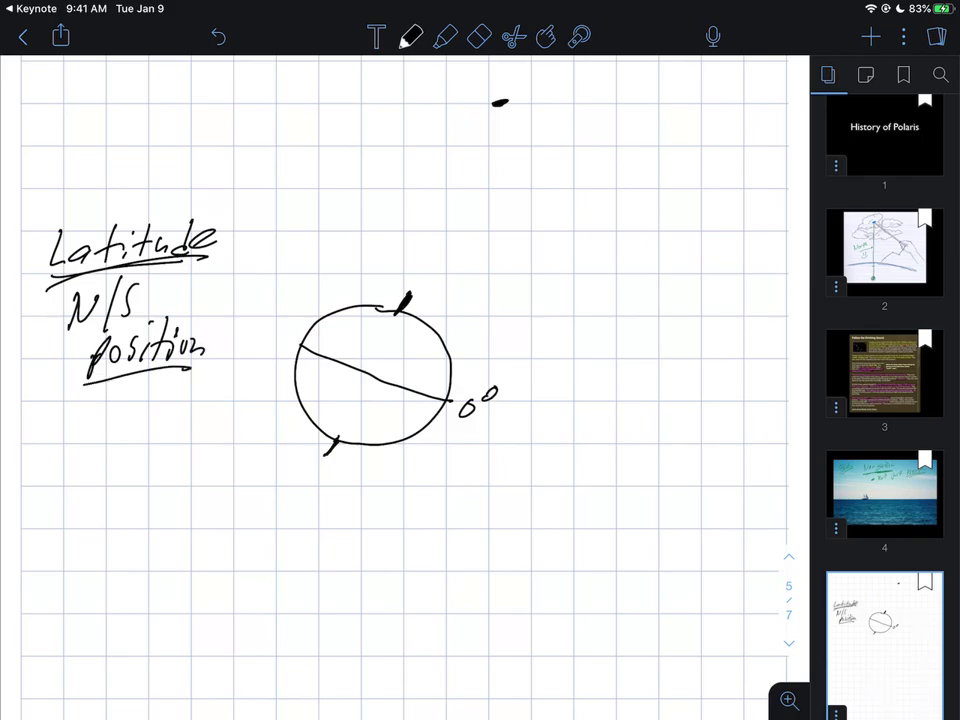
# - In green, trace the equator and draw three parallel latitude lines above it
pyautogui.click(410, 36)
pyautogui.click(483, 162)
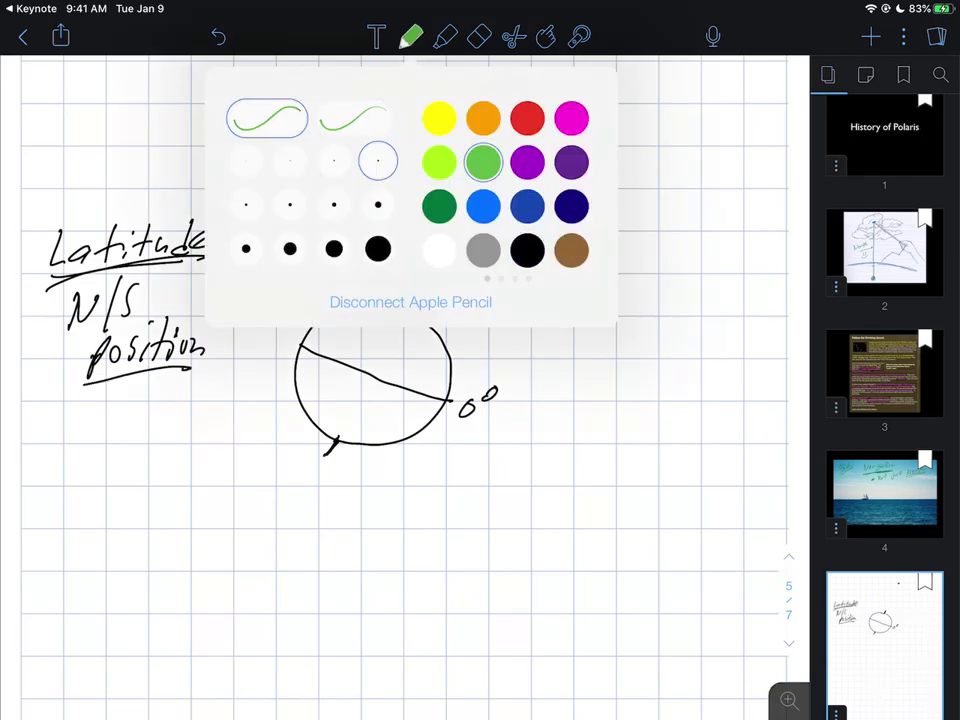
pyautogui.click(498, 102)
pyautogui.moveTo(395, 312); pyautogui.dragTo(408, 293)
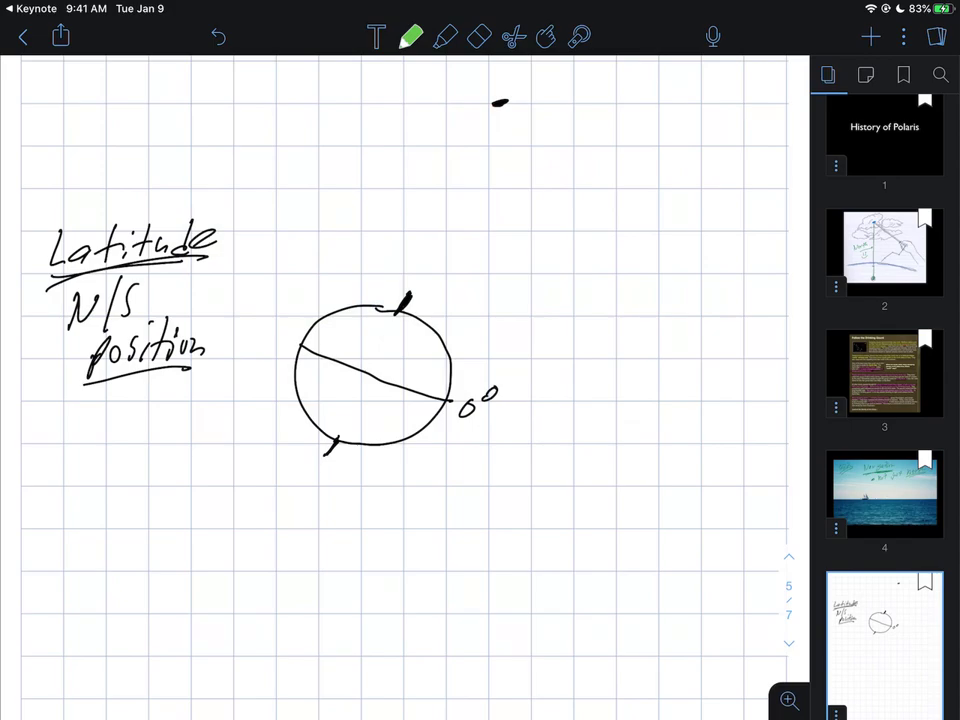
pyautogui.moveTo(263, 328); pyautogui.dragTo(459, 404)
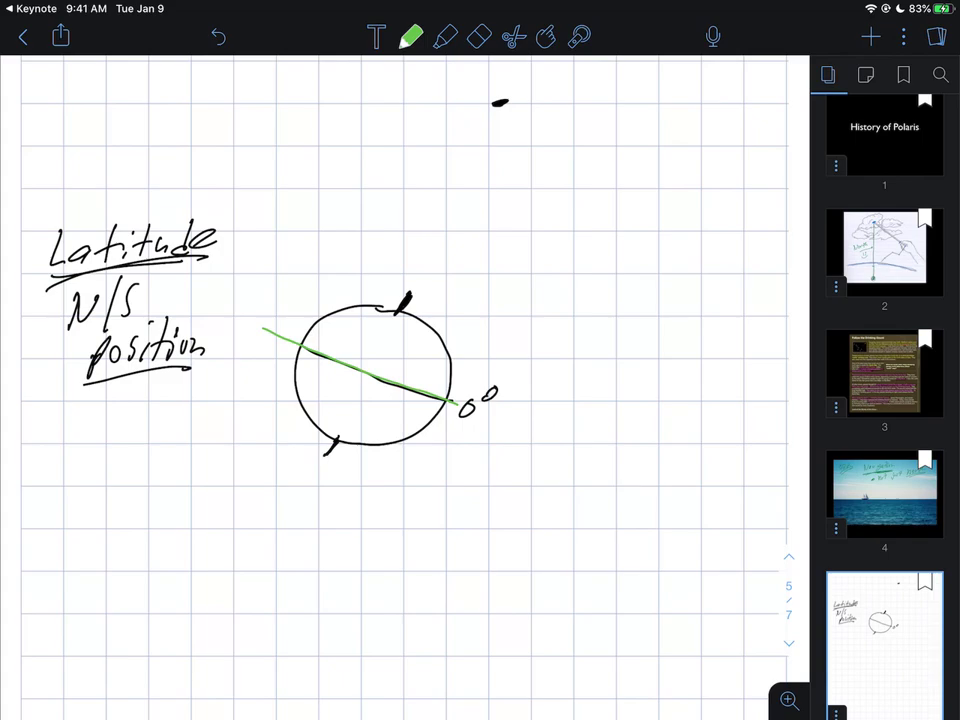
pyautogui.moveTo(307, 328); pyautogui.dragTo(451, 381)
pyautogui.moveTo(321, 318); pyautogui.dragTo(449, 363)
pyautogui.moveTo(349, 310); pyautogui.dragTo(453, 352)
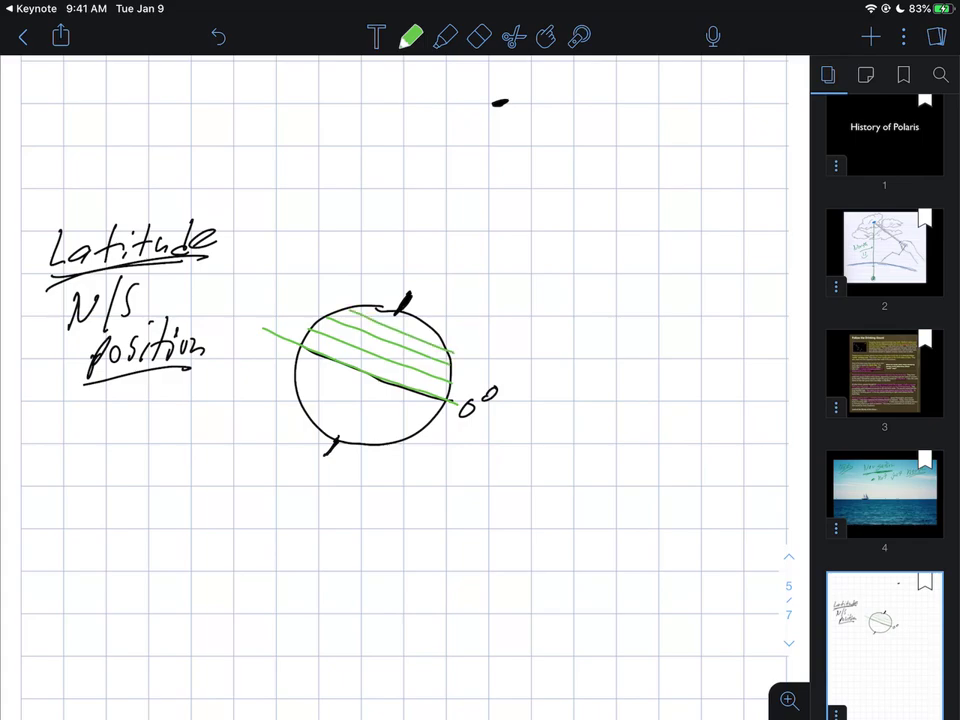
# - Switch the pen ink back to black
pyautogui.click(410, 36)
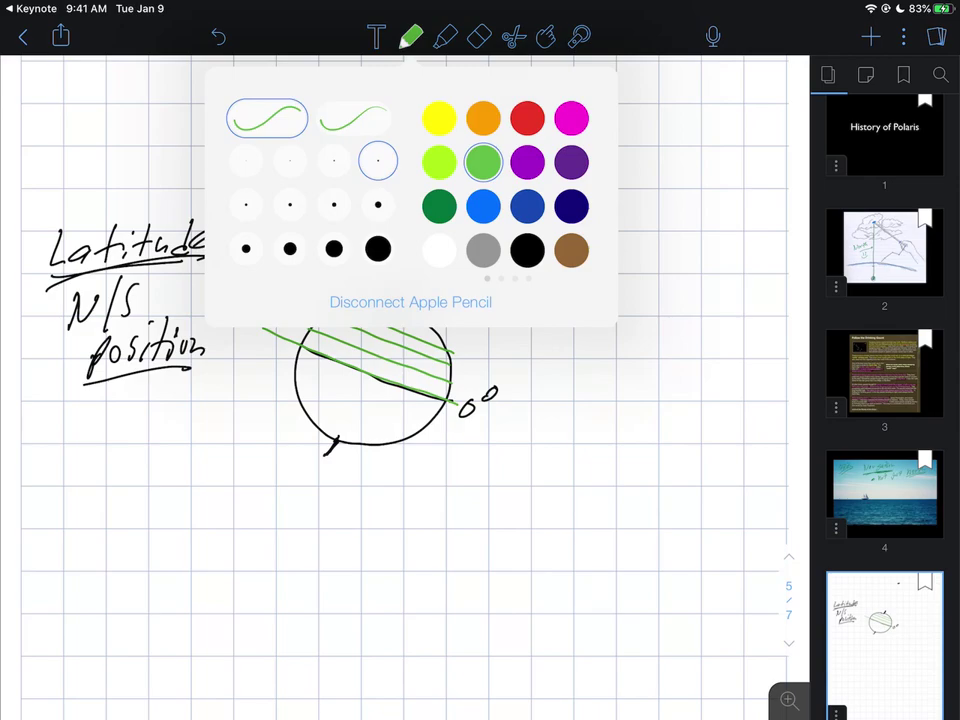
pyautogui.click(527, 250)
pyautogui.click(498, 102)
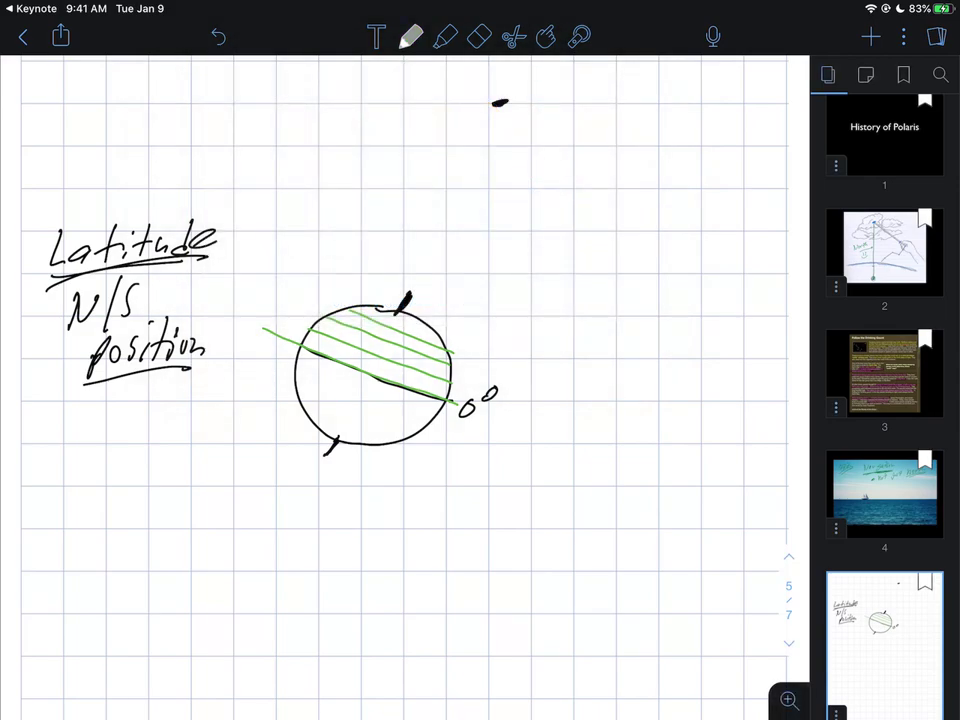
# - Sketch a grey land outline in the globe's northern band and point it out with the laser
pyautogui.moveTo(368, 337)
pyautogui.mouseDown()
pyautogui.moveTo(420, 351)
pyautogui.moveTo(392, 381)
pyautogui.moveTo(390, 362)
pyautogui.moveTo(358, 360)
pyautogui.moveTo(354, 338)
pyautogui.mouseUp()
pyautogui.click(579, 36)
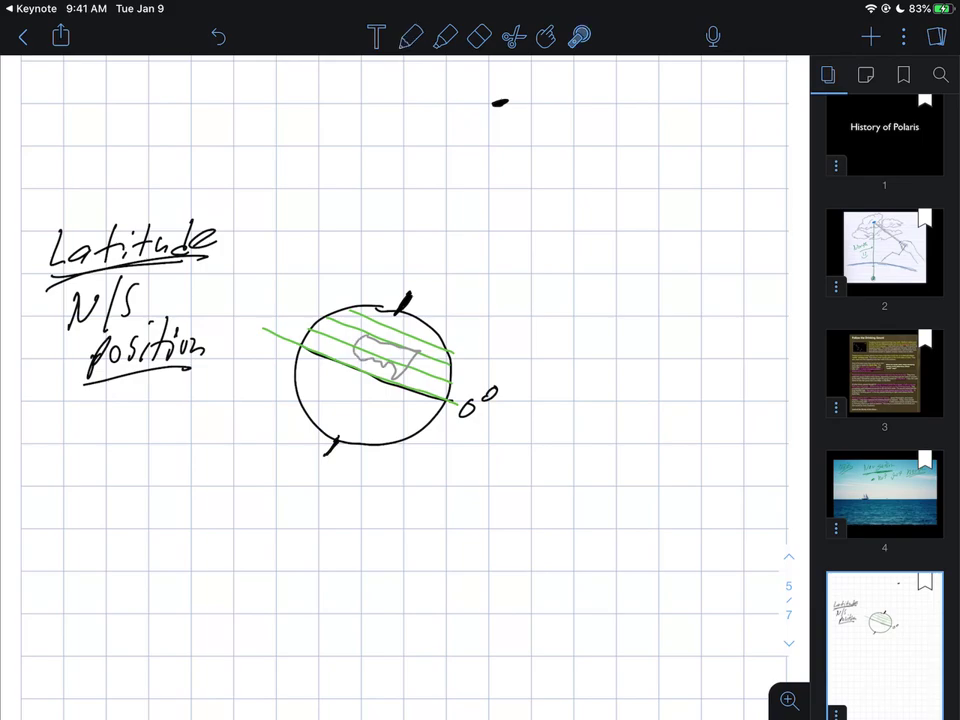
pyautogui.click(379, 366)
pyautogui.click(360, 333)
pyautogui.click(414, 356)
# - Switch to blue ink and mark an X on the land outline
pyautogui.click(410, 36)
pyautogui.click(410, 36)
pyautogui.click(482, 206)
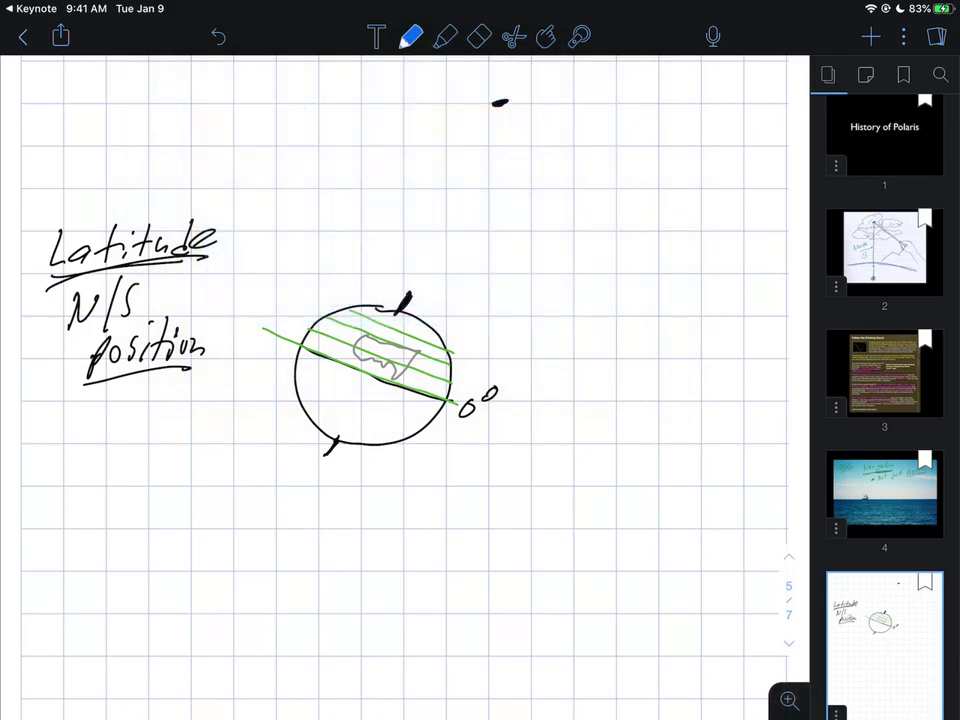
pyautogui.click(353, 349)
# - Point across the globe with the laser, then write the 35° latitude label in blue
pyautogui.click(580, 36)
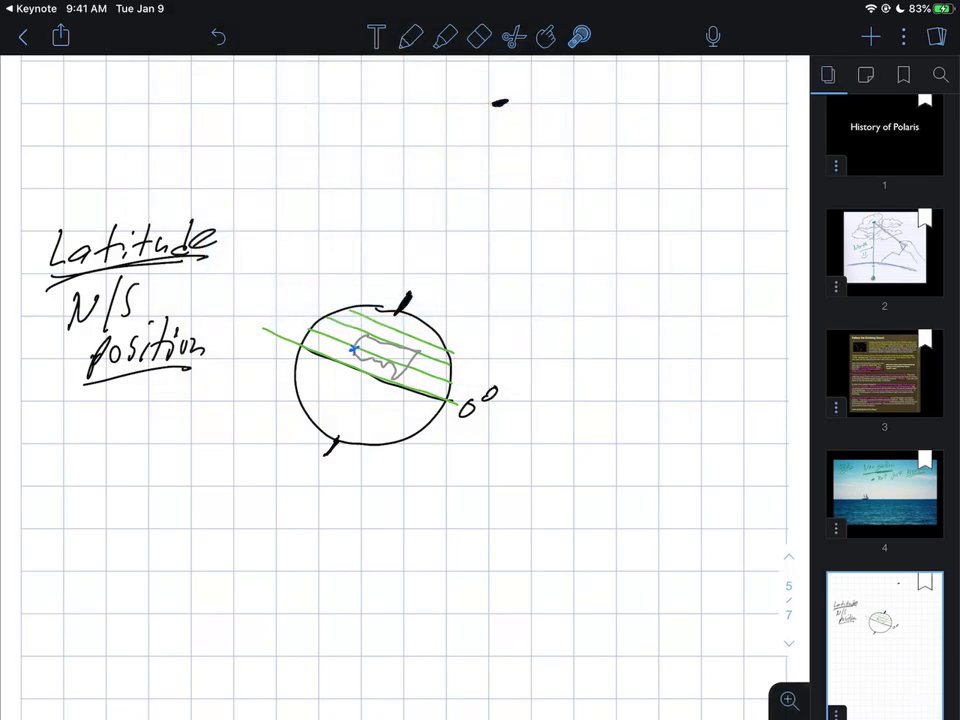
pyautogui.scroll(5, 321, 360)
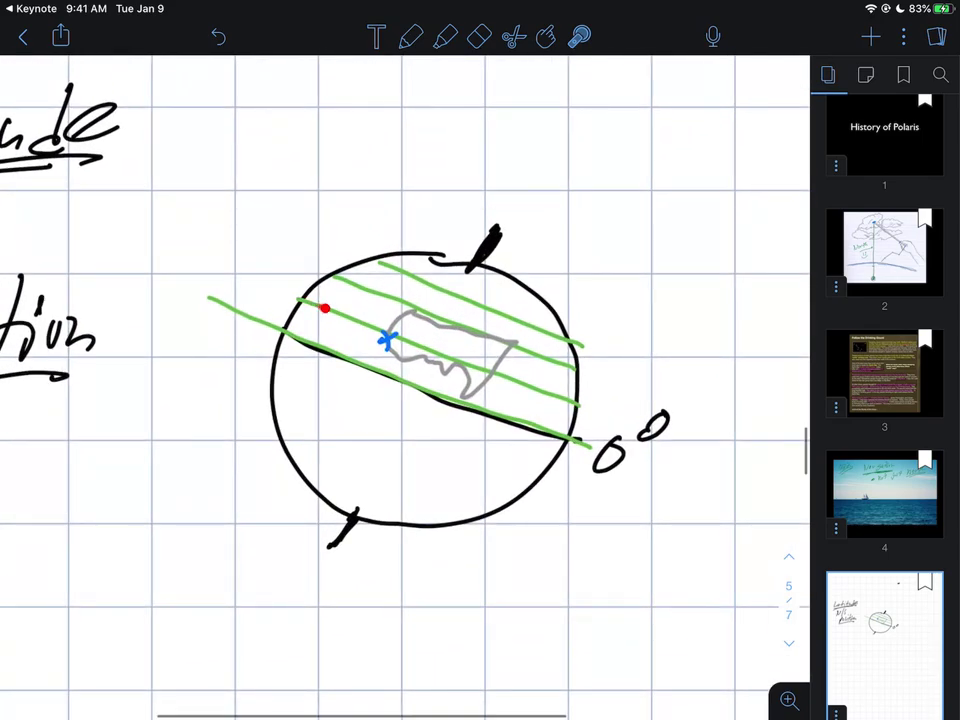
pyautogui.moveTo(324, 309); pyautogui.dragTo(418, 343)
pyautogui.click(410, 36)
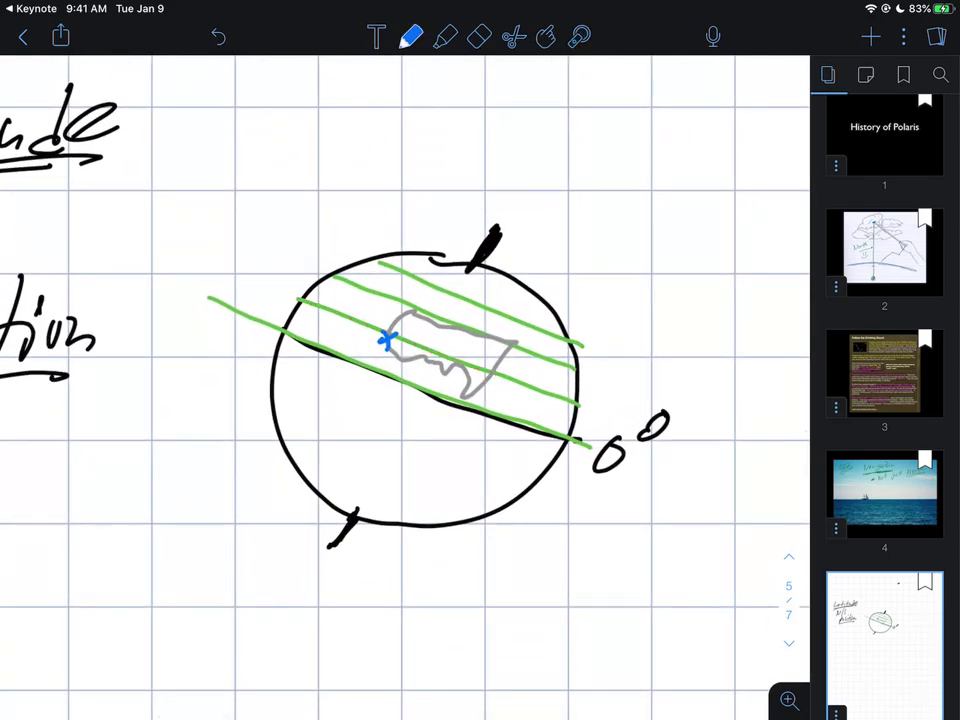
pyautogui.moveTo(231, 262)
pyautogui.mouseDown()
pyautogui.moveTo(250, 278)
pyautogui.moveTo(272, 272)
pyautogui.mouseUp()
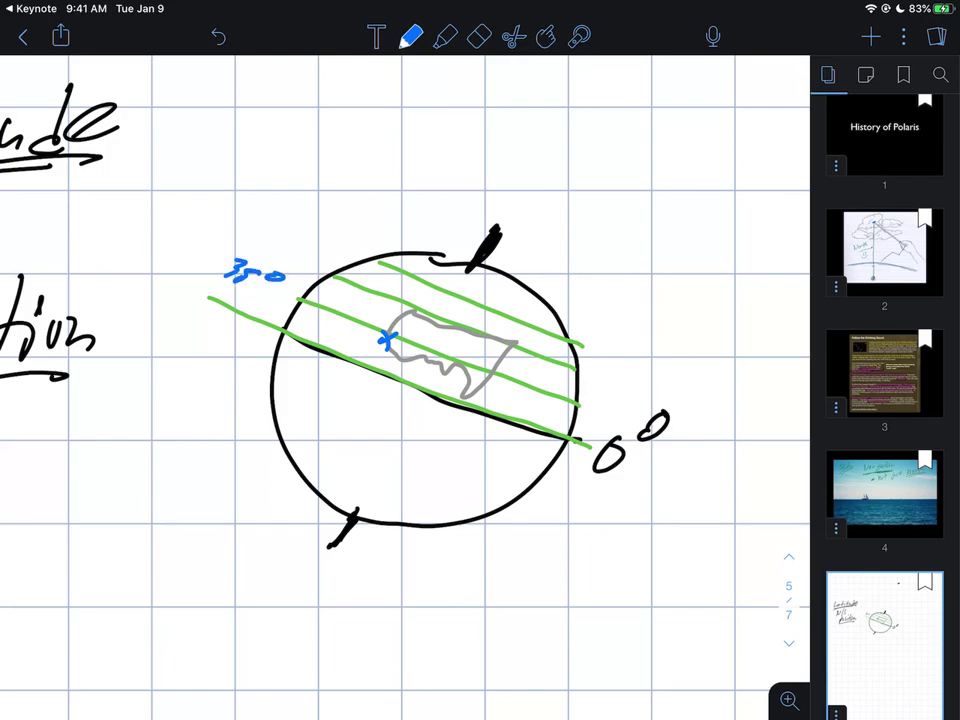
pyautogui.hscroll(-5, 405, 385)
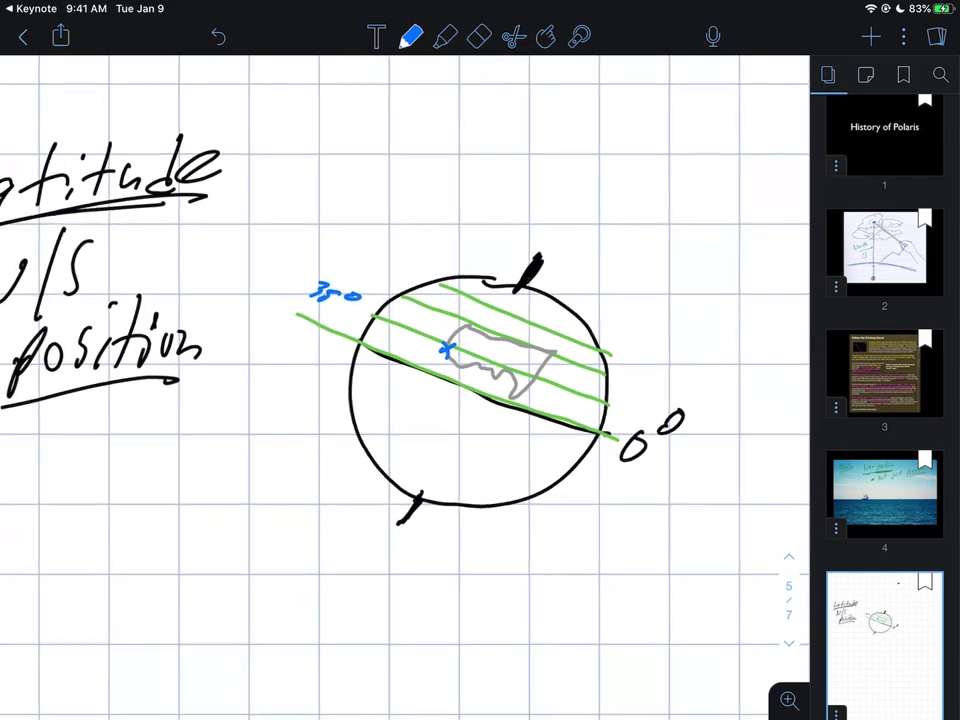
# - Point out the 0° equator and latitude lines, then circle the north pole and label it 90° in green
pyautogui.click(580, 36)
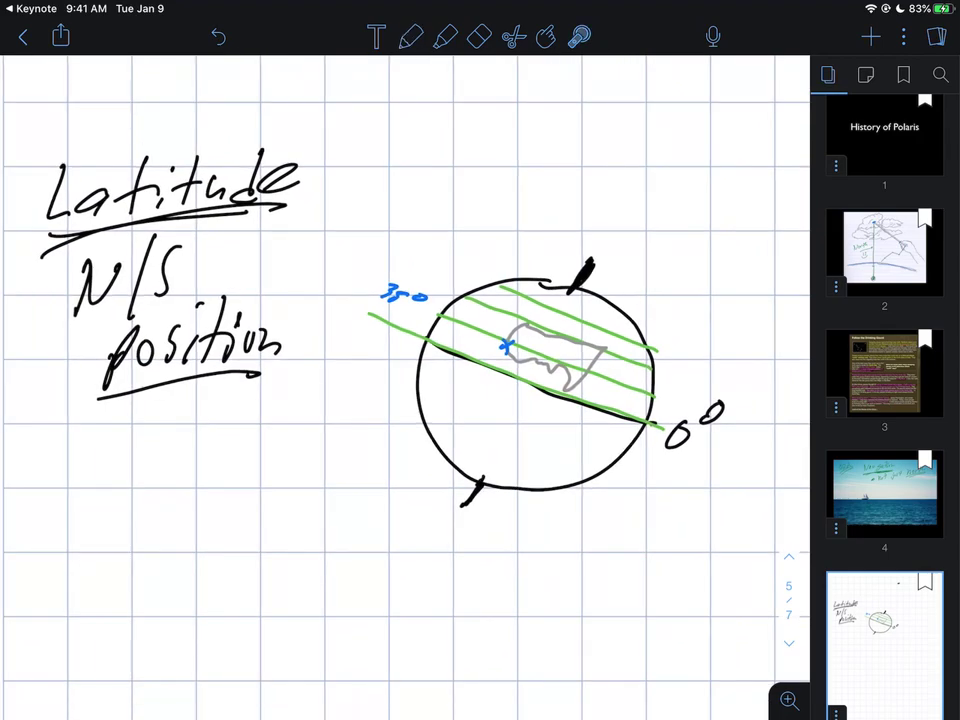
pyautogui.click(677, 437)
pyautogui.moveTo(403, 303); pyautogui.dragTo(500, 337)
pyautogui.click(410, 36)
pyautogui.click(410, 36)
pyautogui.click(484, 161)
pyautogui.moveTo(567, 296)
pyautogui.mouseDown()
pyautogui.moveTo(590, 295)
pyautogui.moveTo(576, 289)
pyautogui.mouseUp()
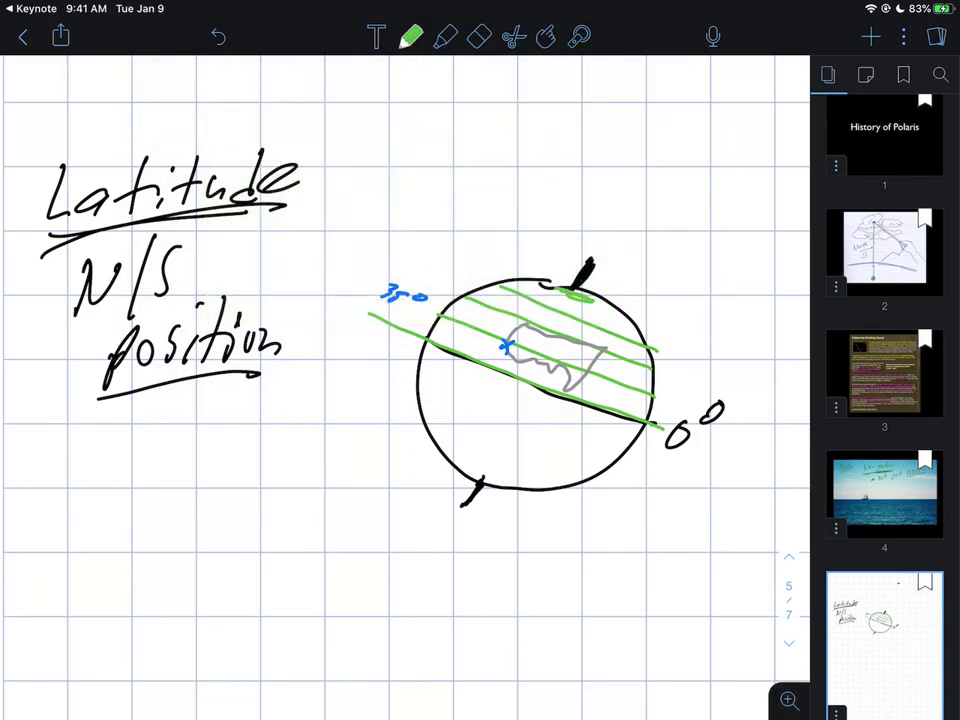
pyautogui.moveTo(645, 302)
pyautogui.mouseDown()
pyautogui.moveTo(638, 317)
pyautogui.moveTo(675, 309)
pyautogui.mouseUp()
# - Underline Latitude in green and write the range 0..90 N above the globe
pyautogui.moveTo(42, 240); pyautogui.dragTo(285, 208)
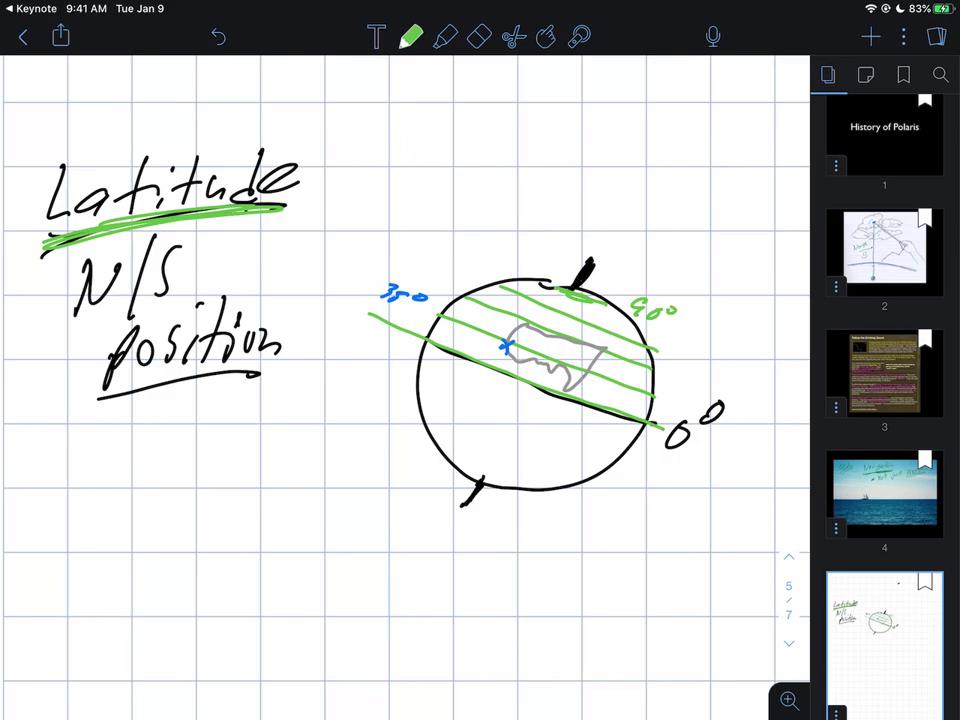
pyautogui.moveTo(363, 150); pyautogui.dragTo(361, 151)
pyautogui.click(381, 171)
pyautogui.click(392, 171)
pyautogui.moveTo(422, 157); pyautogui.dragTo(413, 175)
pyautogui.moveTo(452, 155); pyautogui.dragTo(497, 172)
pyautogui.moveTo(487, 160)
pyautogui.mouseDown()
pyautogui.moveTo(478, 172)
pyautogui.moveTo(520, 147)
pyautogui.mouseUp()
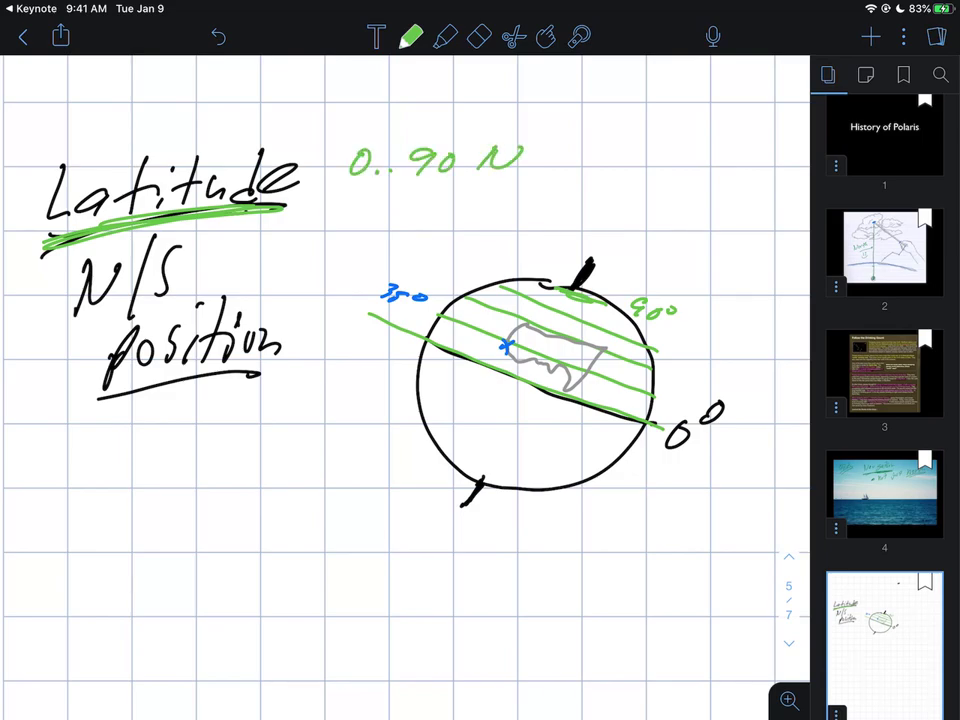
# - Write 0..90 S below it and point across the globe's latitudes with the laser
pyautogui.moveTo(346, 197); pyautogui.dragTo(344, 198)
pyautogui.click(363, 213)
pyautogui.click(373, 213)
pyautogui.moveTo(408, 199); pyautogui.dragTo(398, 220)
pyautogui.moveTo(428, 197); pyautogui.dragTo(448, 221)
pyautogui.click(580, 36)
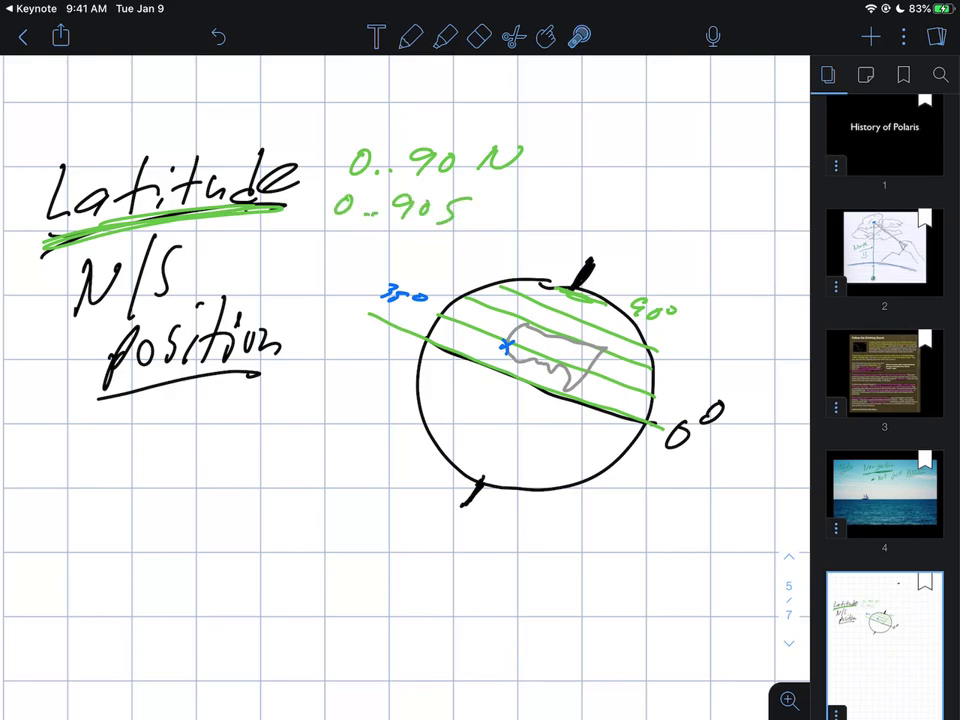
pyautogui.moveTo(562, 326); pyautogui.dragTo(540, 358)
pyautogui.moveTo(517, 418); pyautogui.dragTo(501, 441)
# - Draw four dark green latitude lines across the globe's southern half
pyautogui.click(410, 36)
pyautogui.click(410, 36)
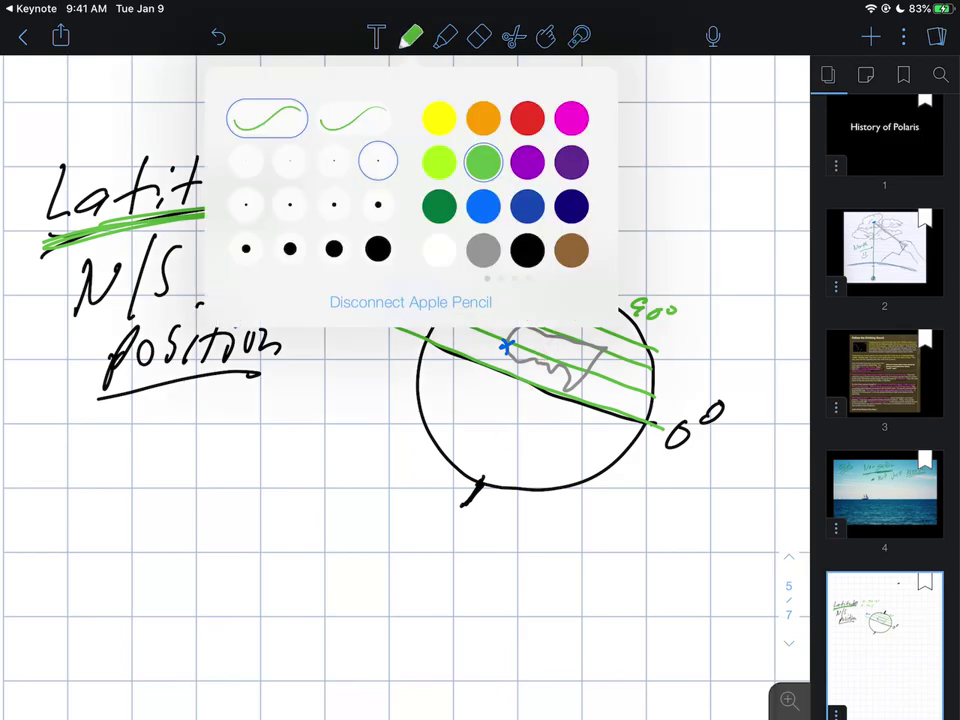
pyautogui.moveTo(420, 362); pyautogui.dragTo(635, 447)
pyautogui.moveTo(420, 384); pyautogui.dragTo(615, 467)
pyautogui.moveTo(412, 406); pyautogui.dragTo(595, 484)
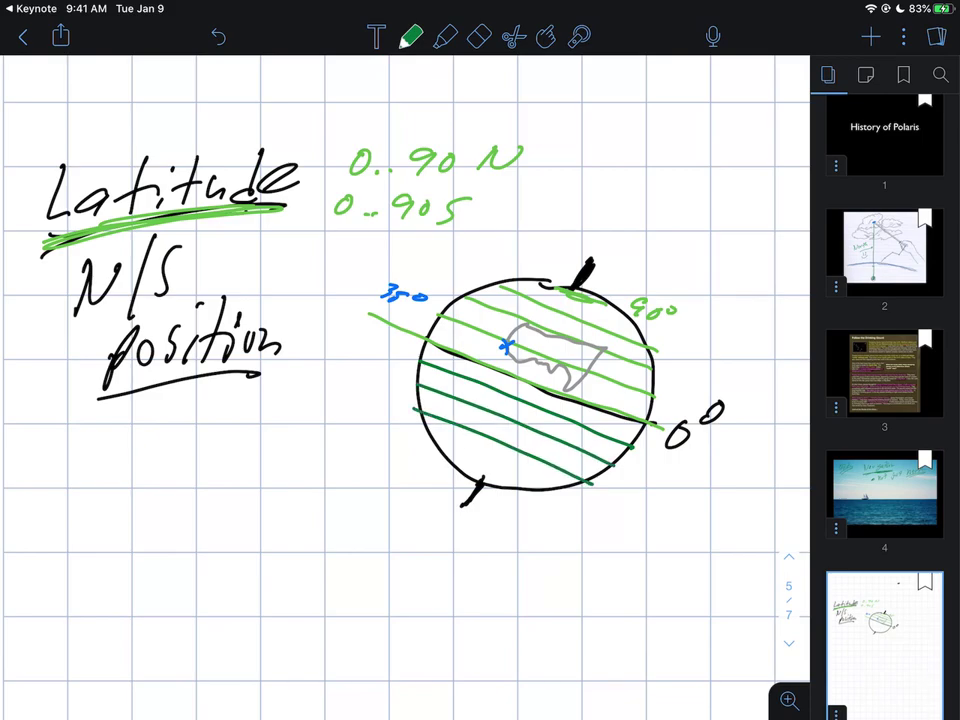
pyautogui.moveTo(421, 438)
pyautogui.mouseDown()
pyautogui.moveTo(566, 493)
pyautogui.moveTo(503, 526)
pyautogui.moveTo(526, 512)
pyautogui.mouseUp()
# - Label the south pole 90°S, change the north label to 90°N, and retrace the equator in black
pyautogui.moveTo(543, 512); pyautogui.dragTo(558, 538)
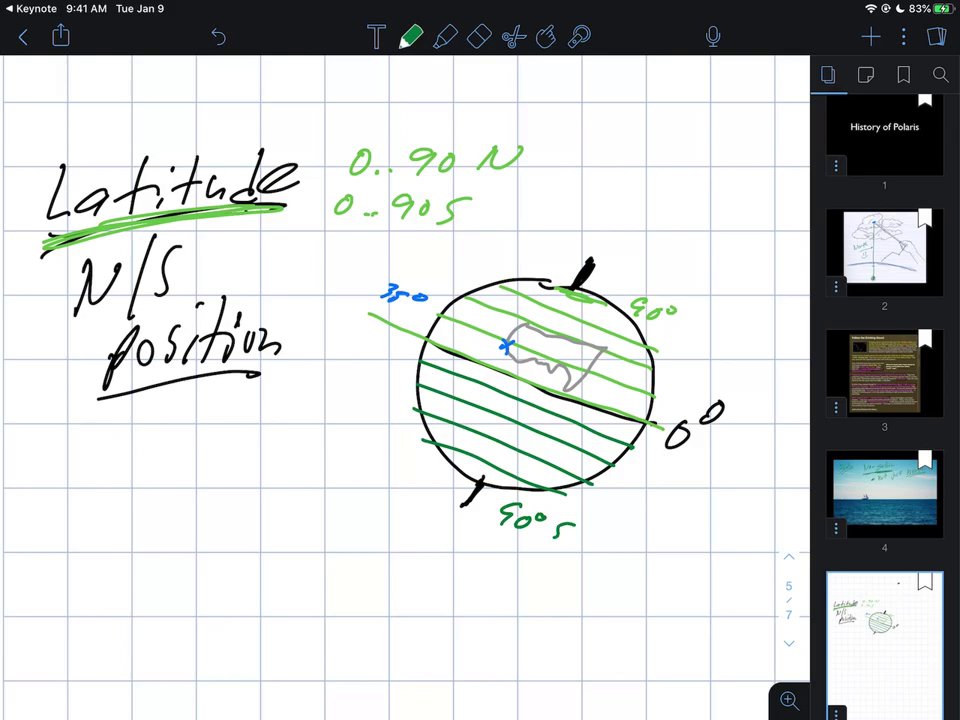
pyautogui.moveTo(686, 331); pyautogui.dragTo(714, 316)
pyautogui.moveTo(424, 340); pyautogui.dragTo(547, 387)
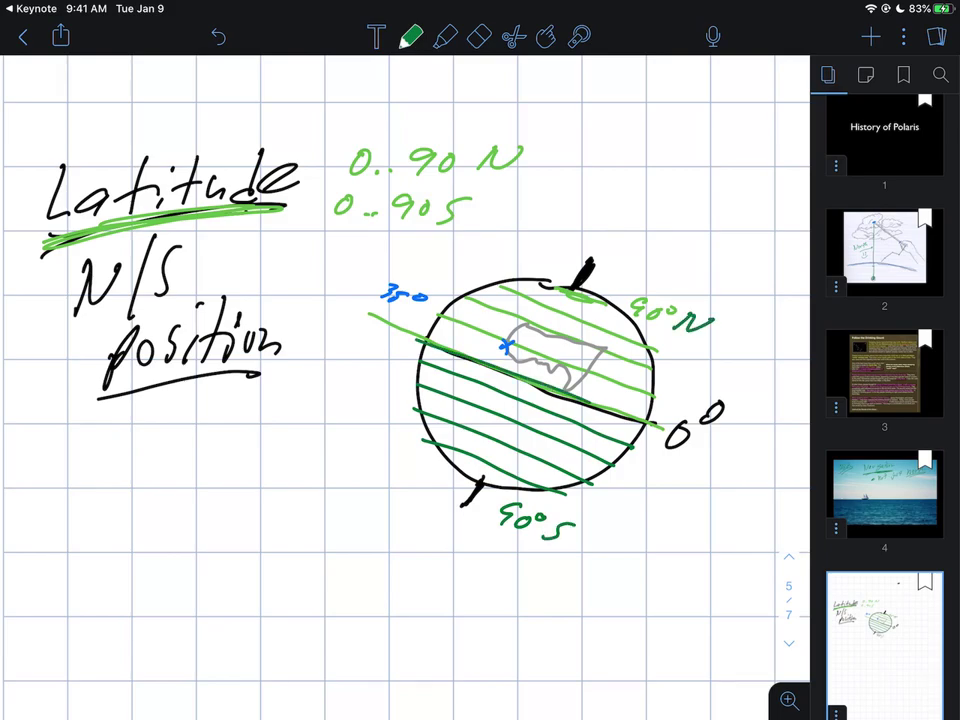